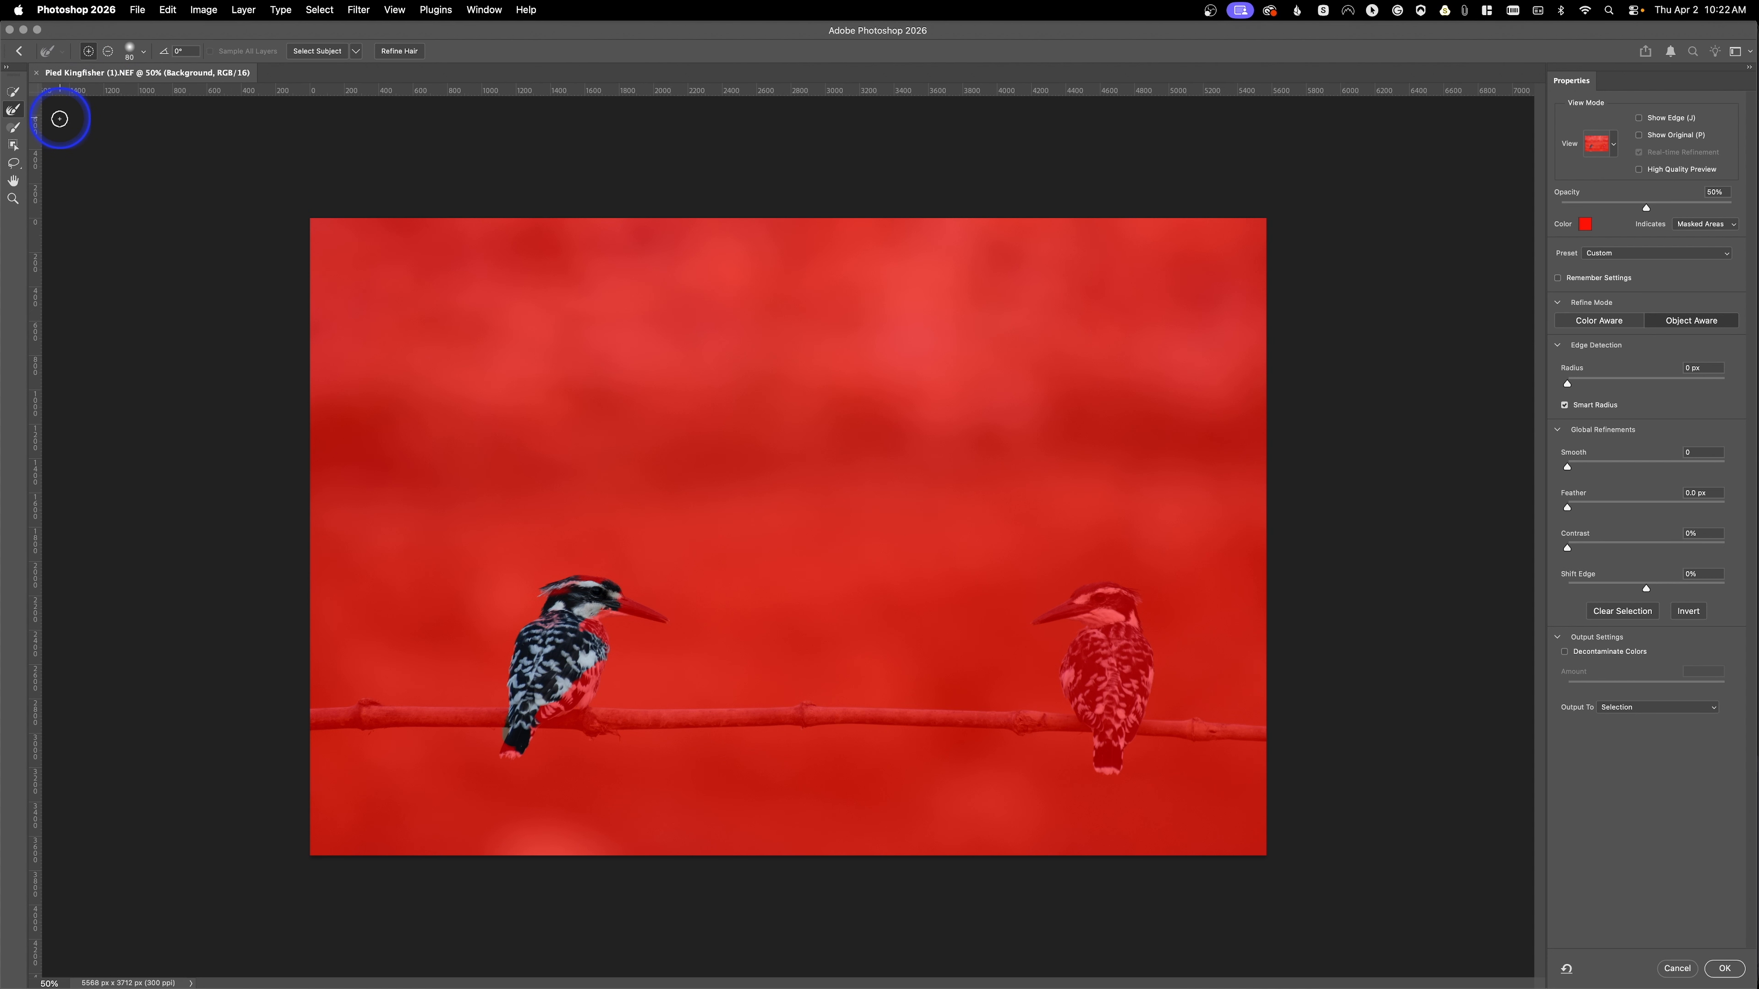
Step: Resize the refine brush and paint over the left kingfisher's head
key("ctrl")
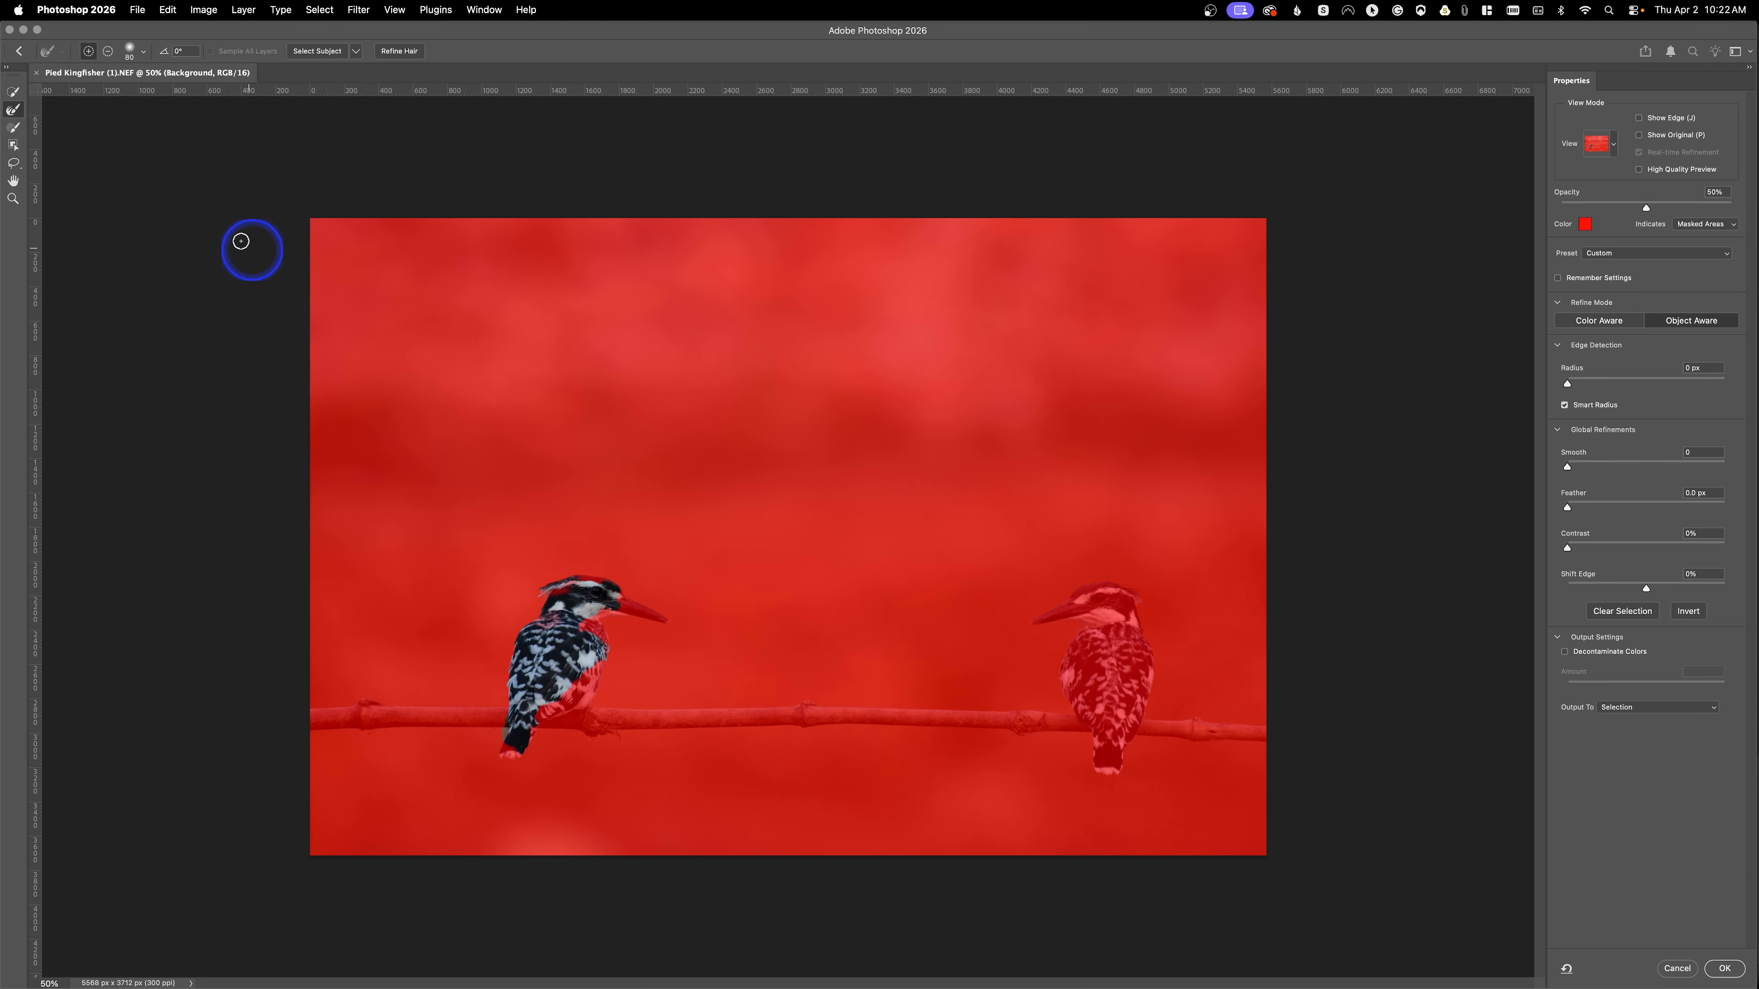
left_click(17, 128)
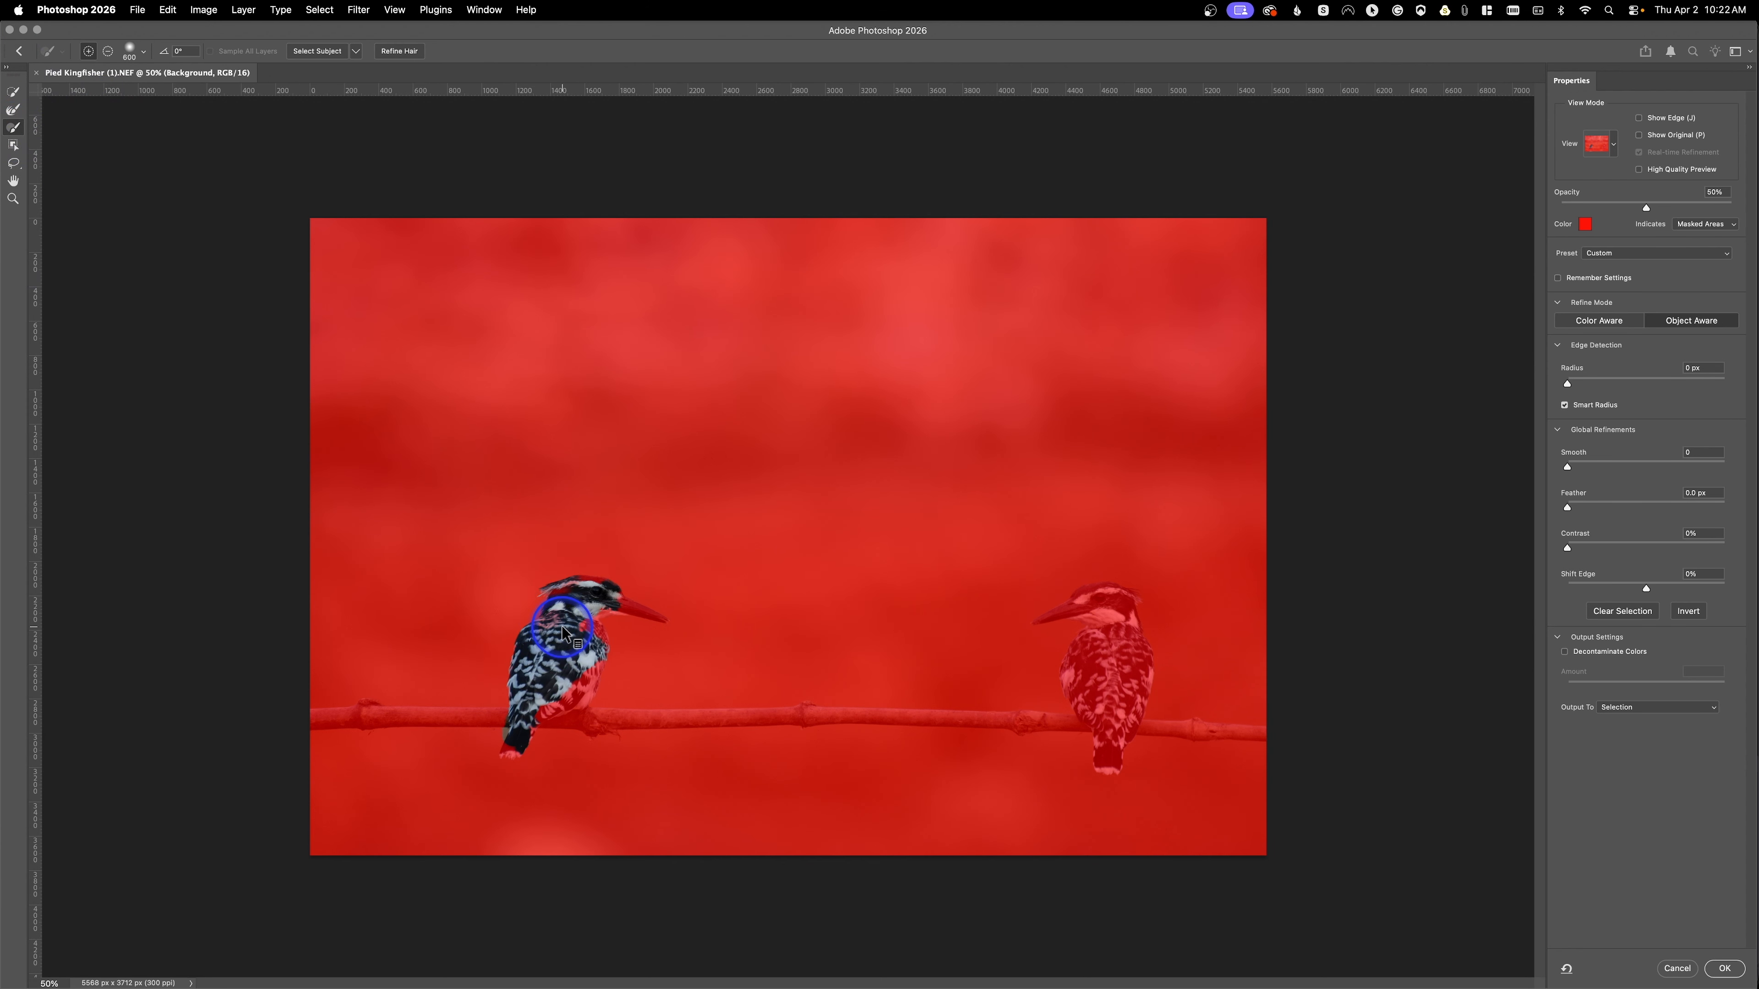
key("bracketright")
key("bracketright")
key("bracketright")
key("bracketright")
key("bracketleft")
key("bracketleft")
key("bracketleft")
key("bracketleft")
key("bracketleft")
key("bracketleft")
key("bracketleft")
key("bracketleft")
key("bracketleft")
key("bracketleft")
key("bracketleft")
key("bracketleft")
key("bracketleft")
key("bracketleft")
mouse_move(554, 618)
left_mouse_down()
mouse_move(540, 644)
mouse_move(574, 601)
left_mouse_up()
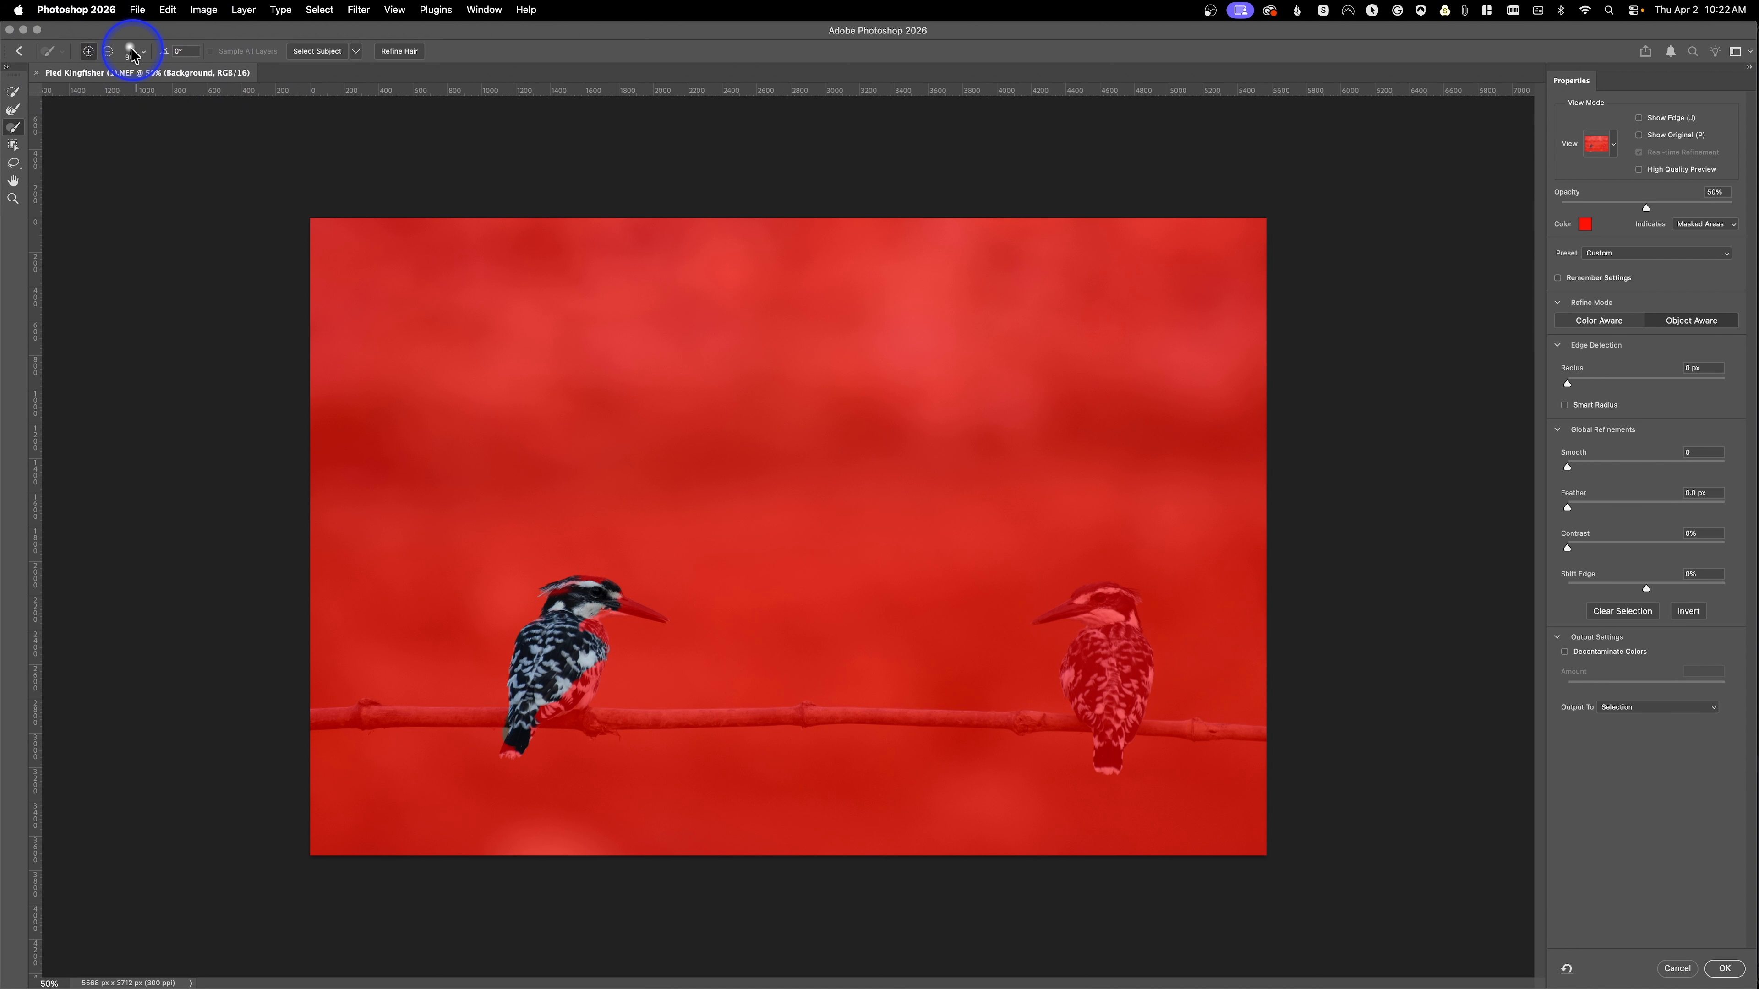
Step: Select both kingfishers with the Object Selection tool in Lasso mode, then subtract the left kingfisher from the selection
left_click(341, 49)
left_click(12, 147)
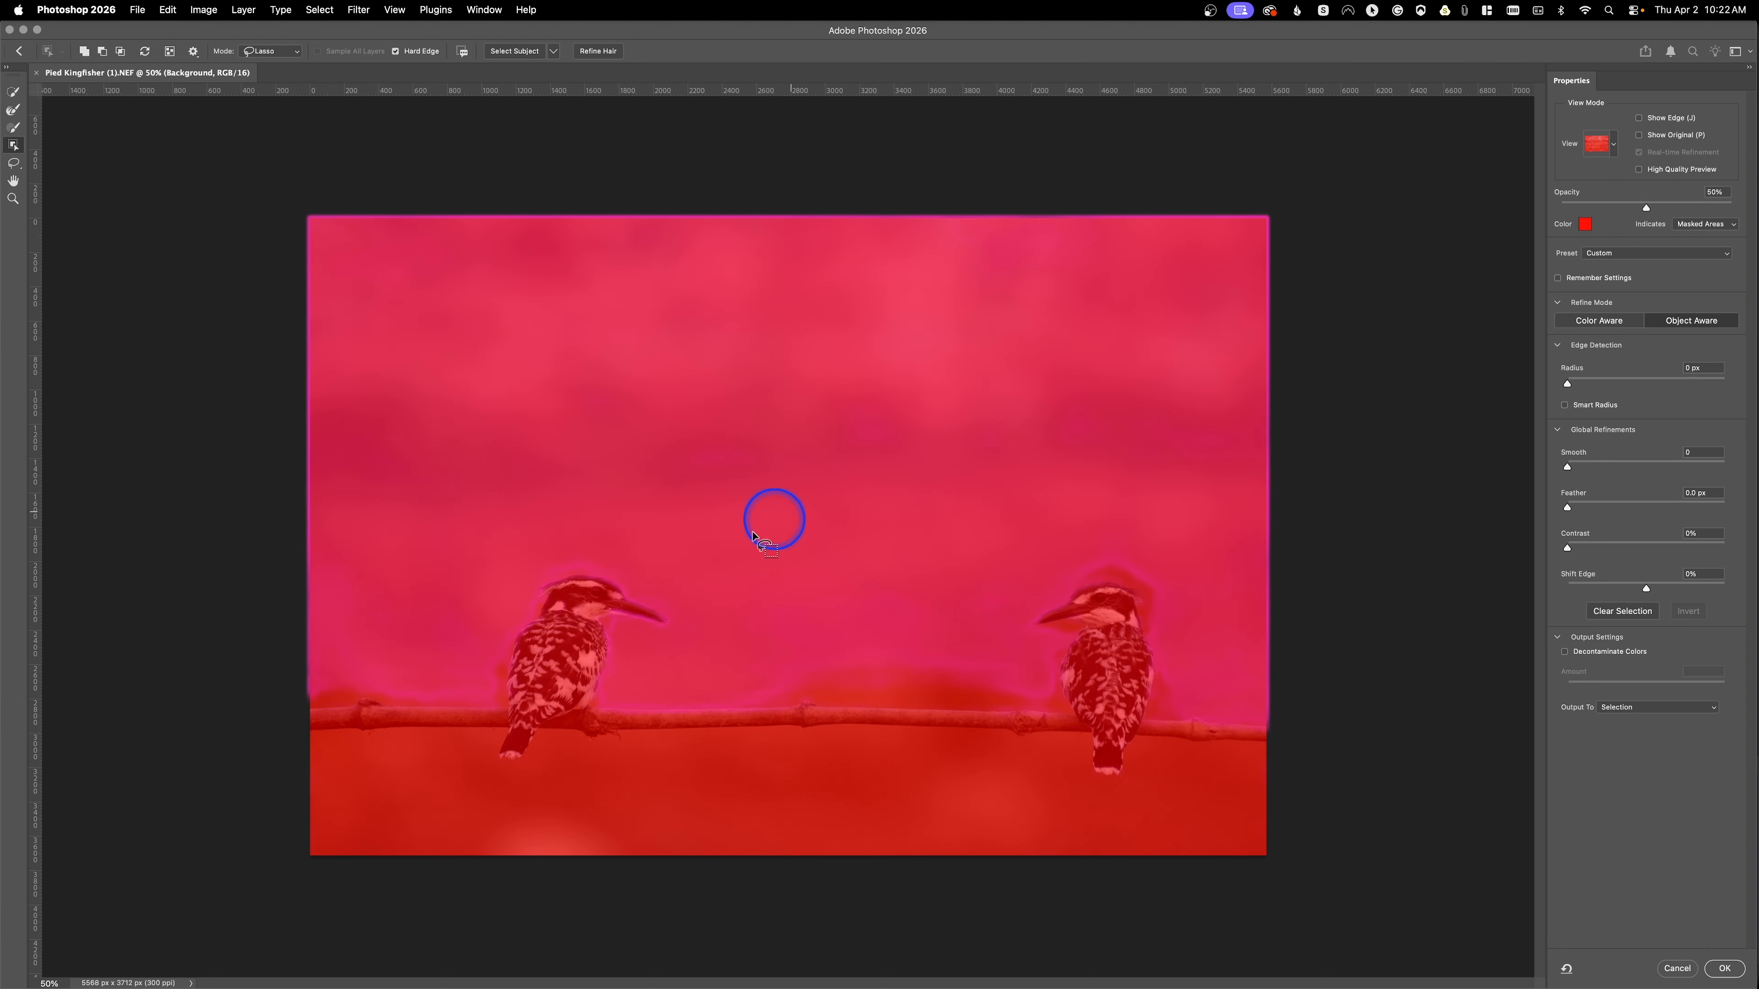
left_click(560, 658)
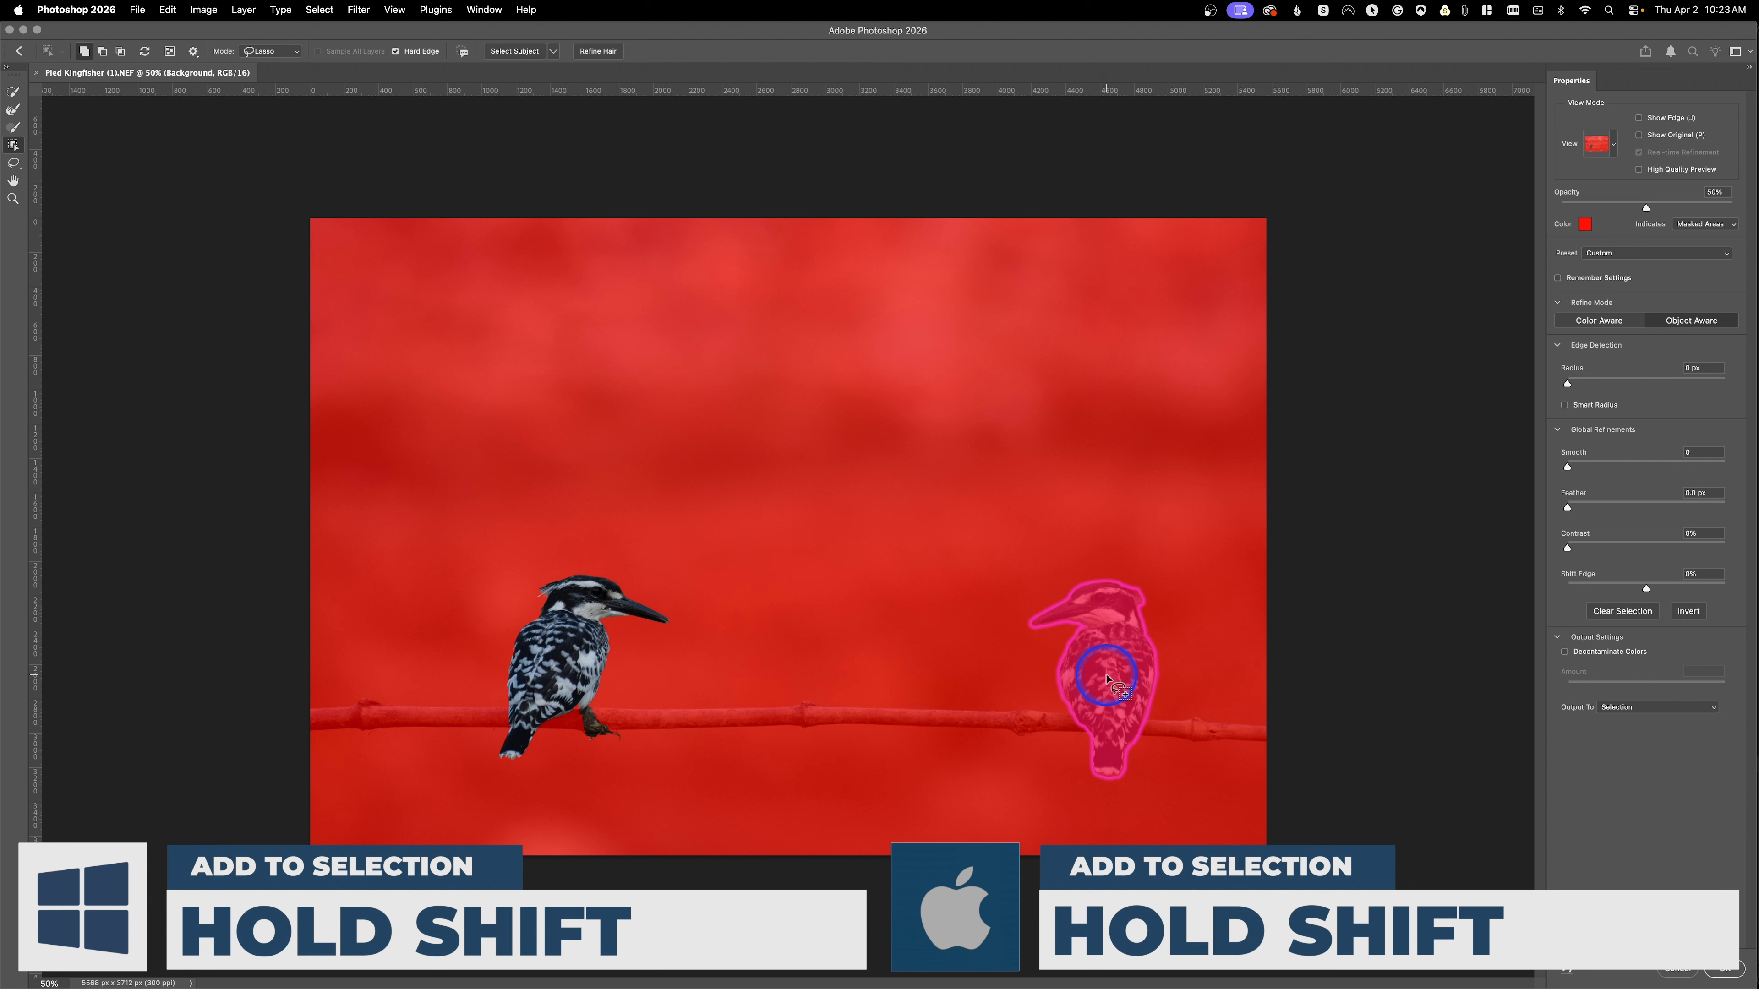
left_click(1107, 679, "shift")
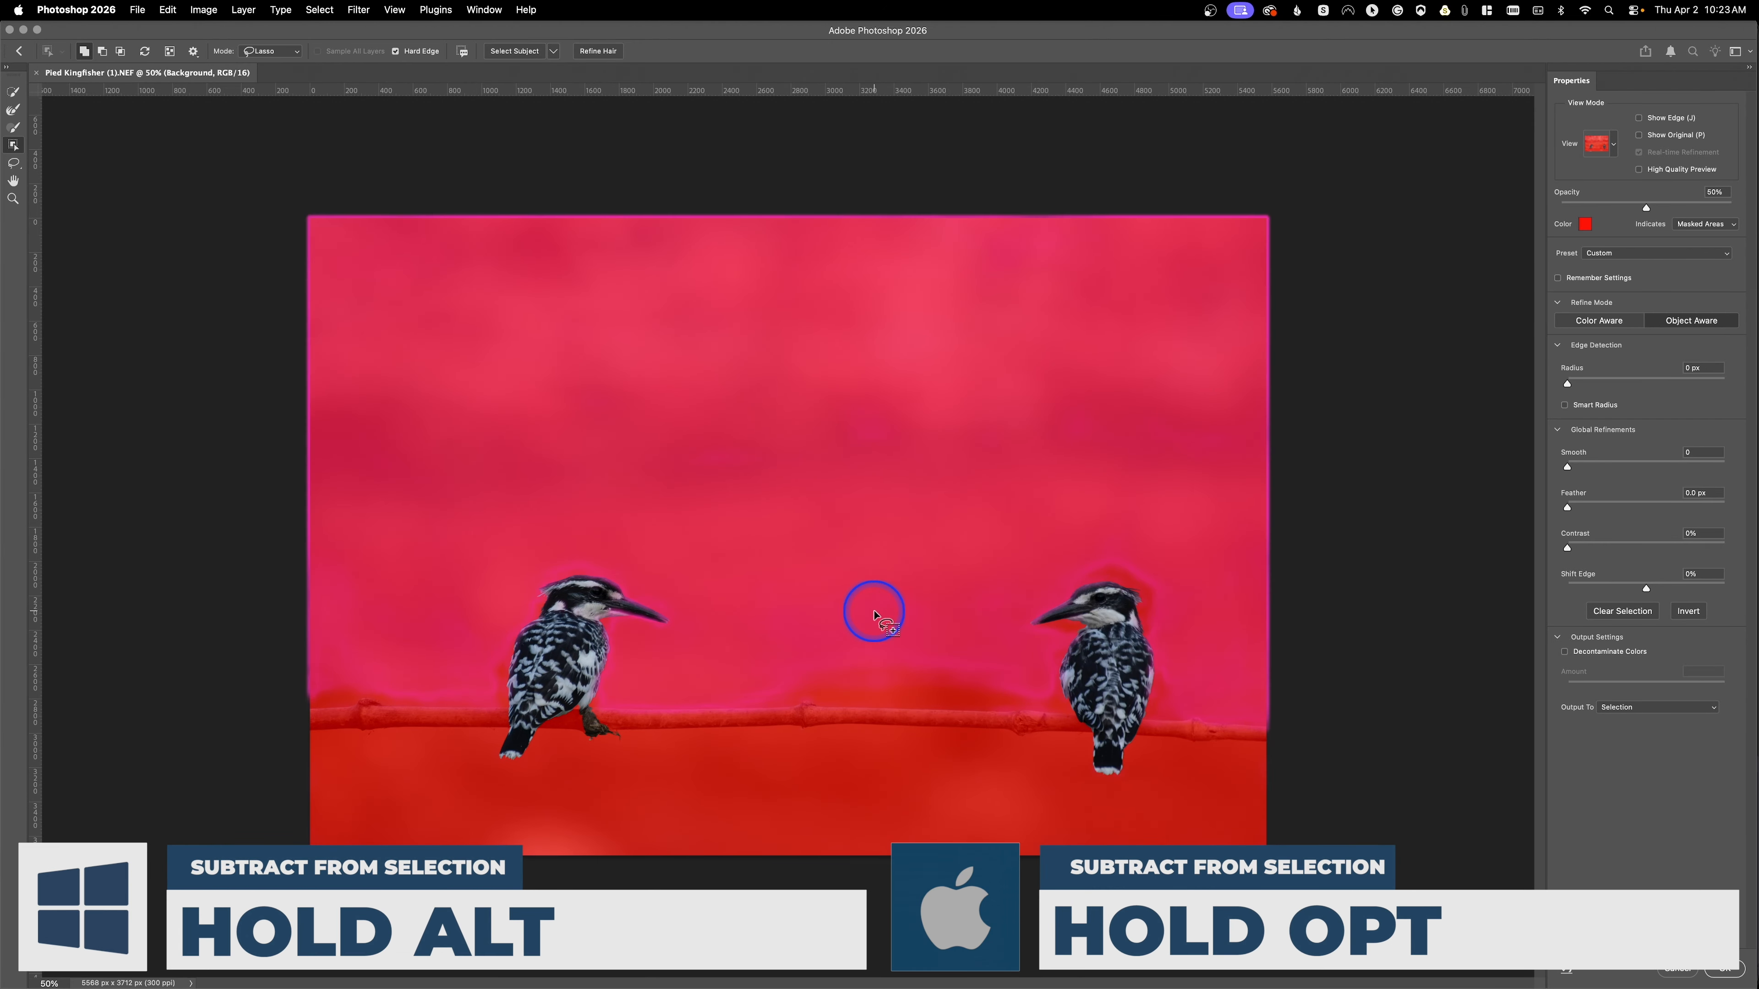
left_click(558, 662, "alt")
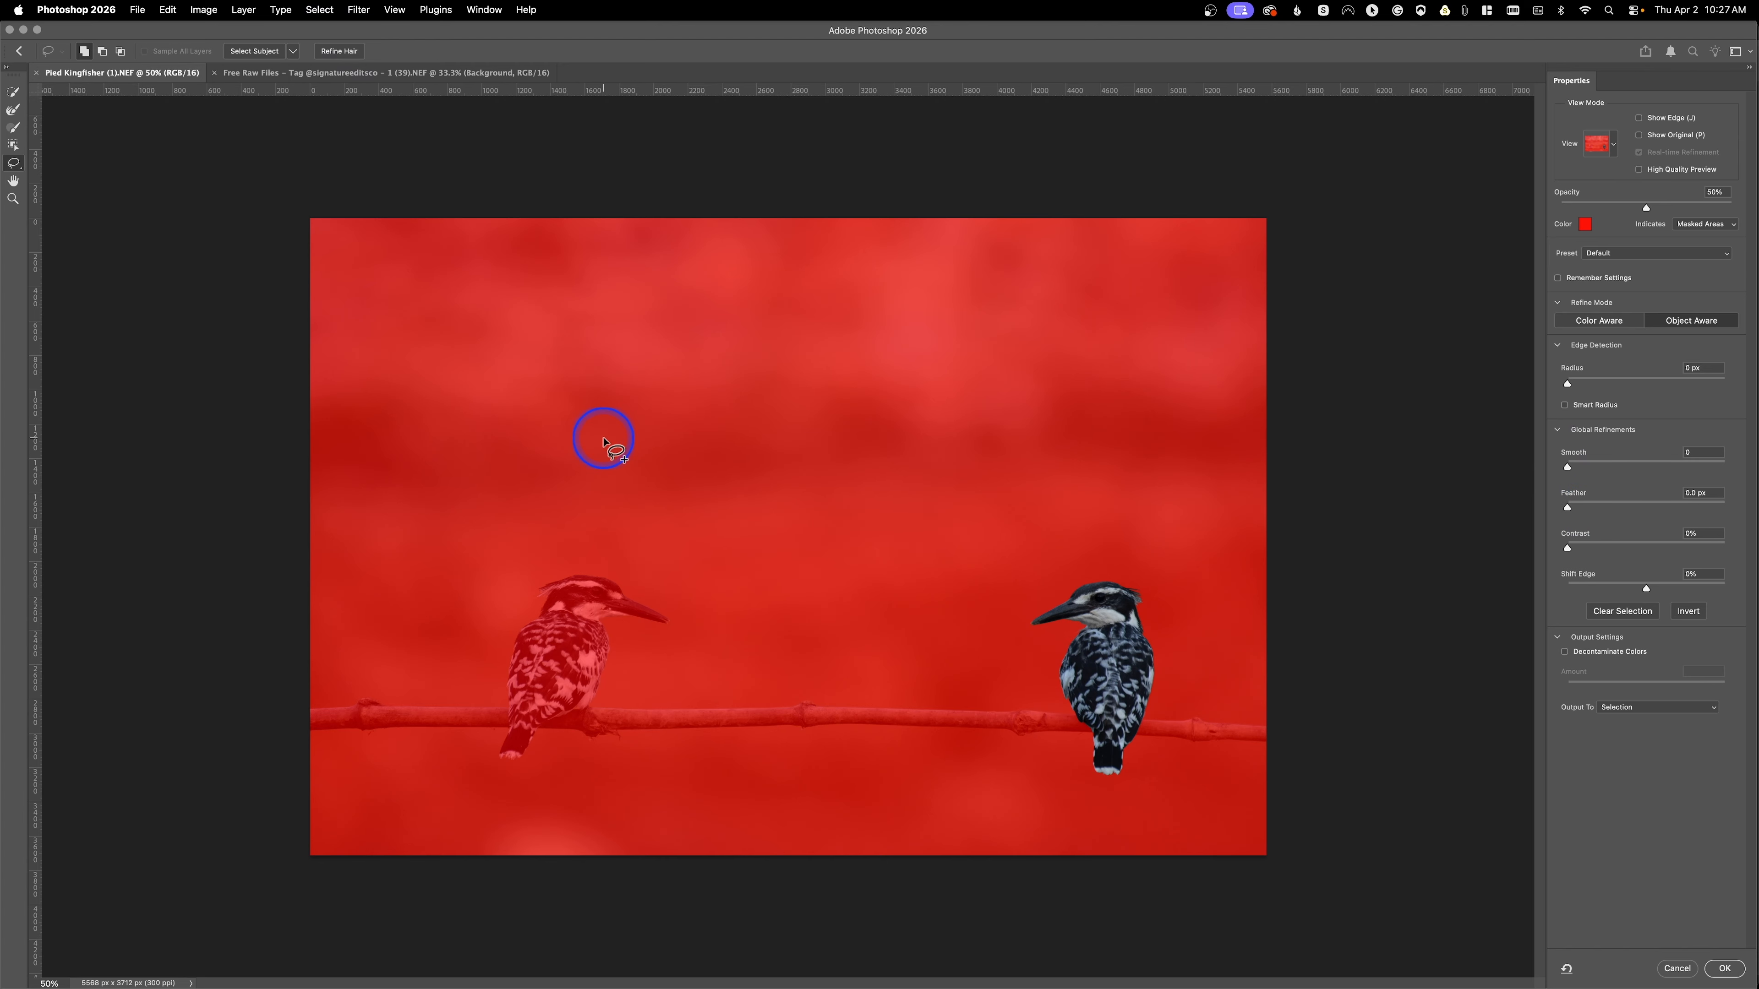
Step: Lasso a freehand area in the sky above the birds and set the feather to 98 px
left_click(21, 169)
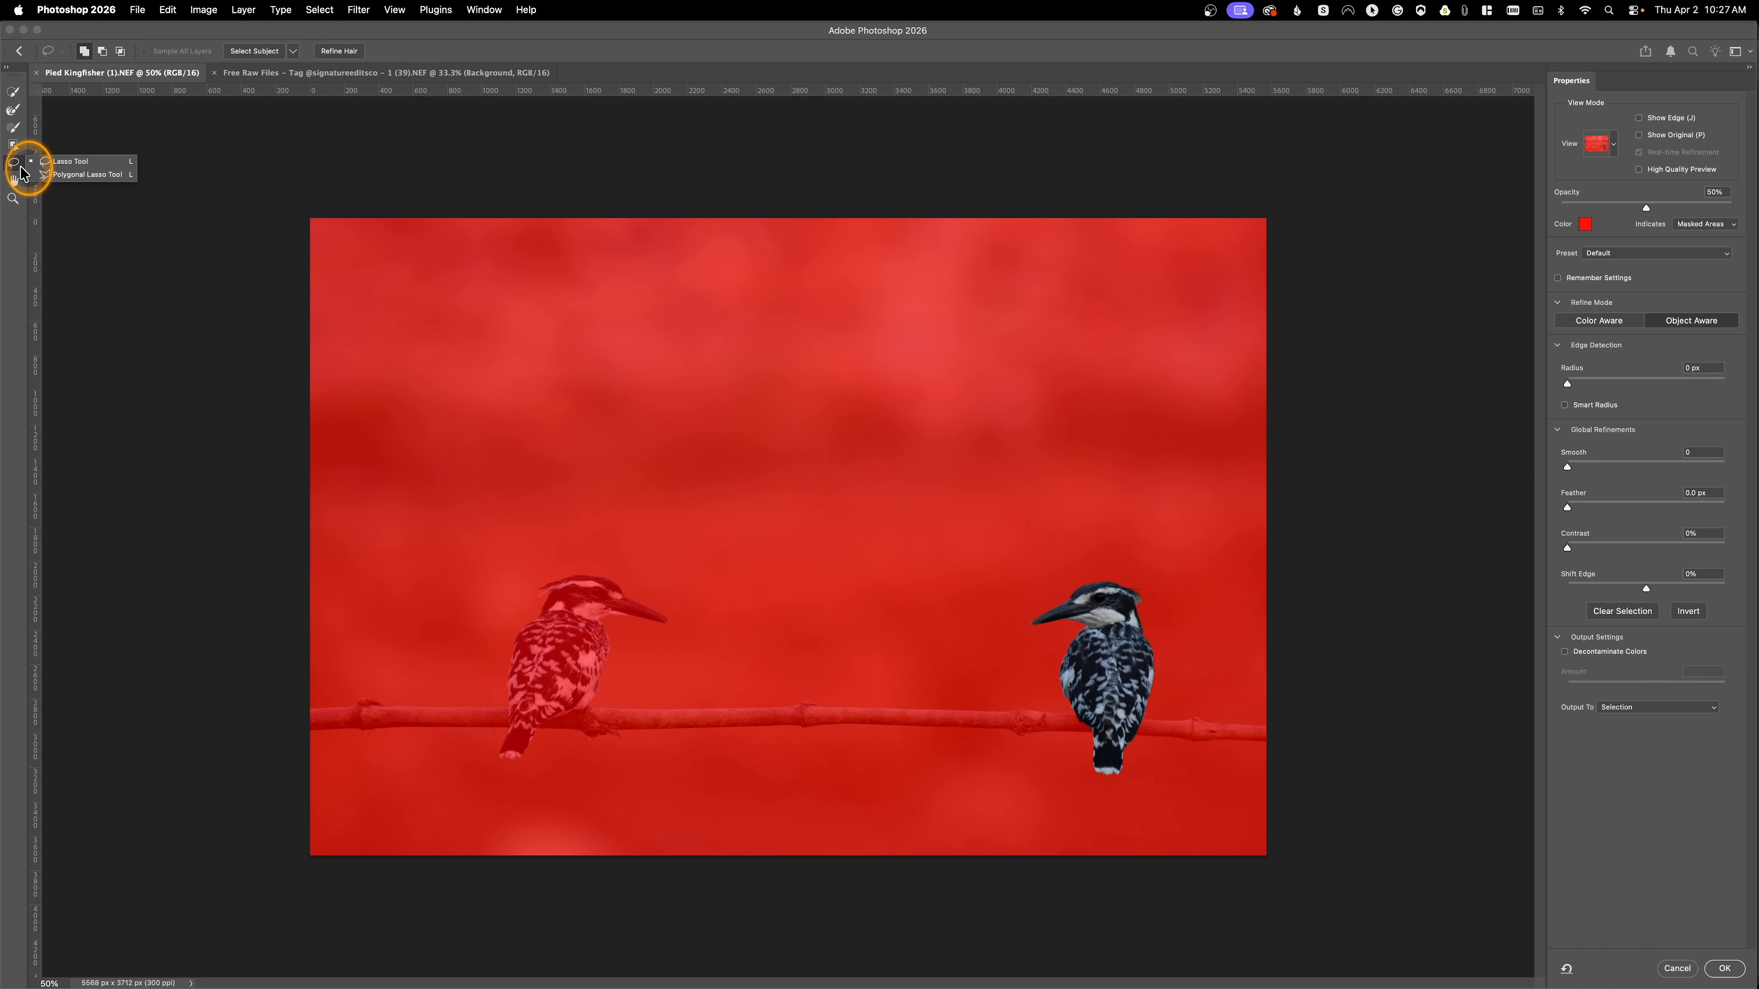
left_click(305, 158)
mouse_move(522, 320)
left_mouse_down()
mouse_move(465, 422)
mouse_move(690, 394)
mouse_move(767, 550)
mouse_move(948, 636)
mouse_move(945, 439)
mouse_move(843, 275)
mouse_move(650, 297)
mouse_move(581, 324)
mouse_move(496, 321)
left_mouse_up()
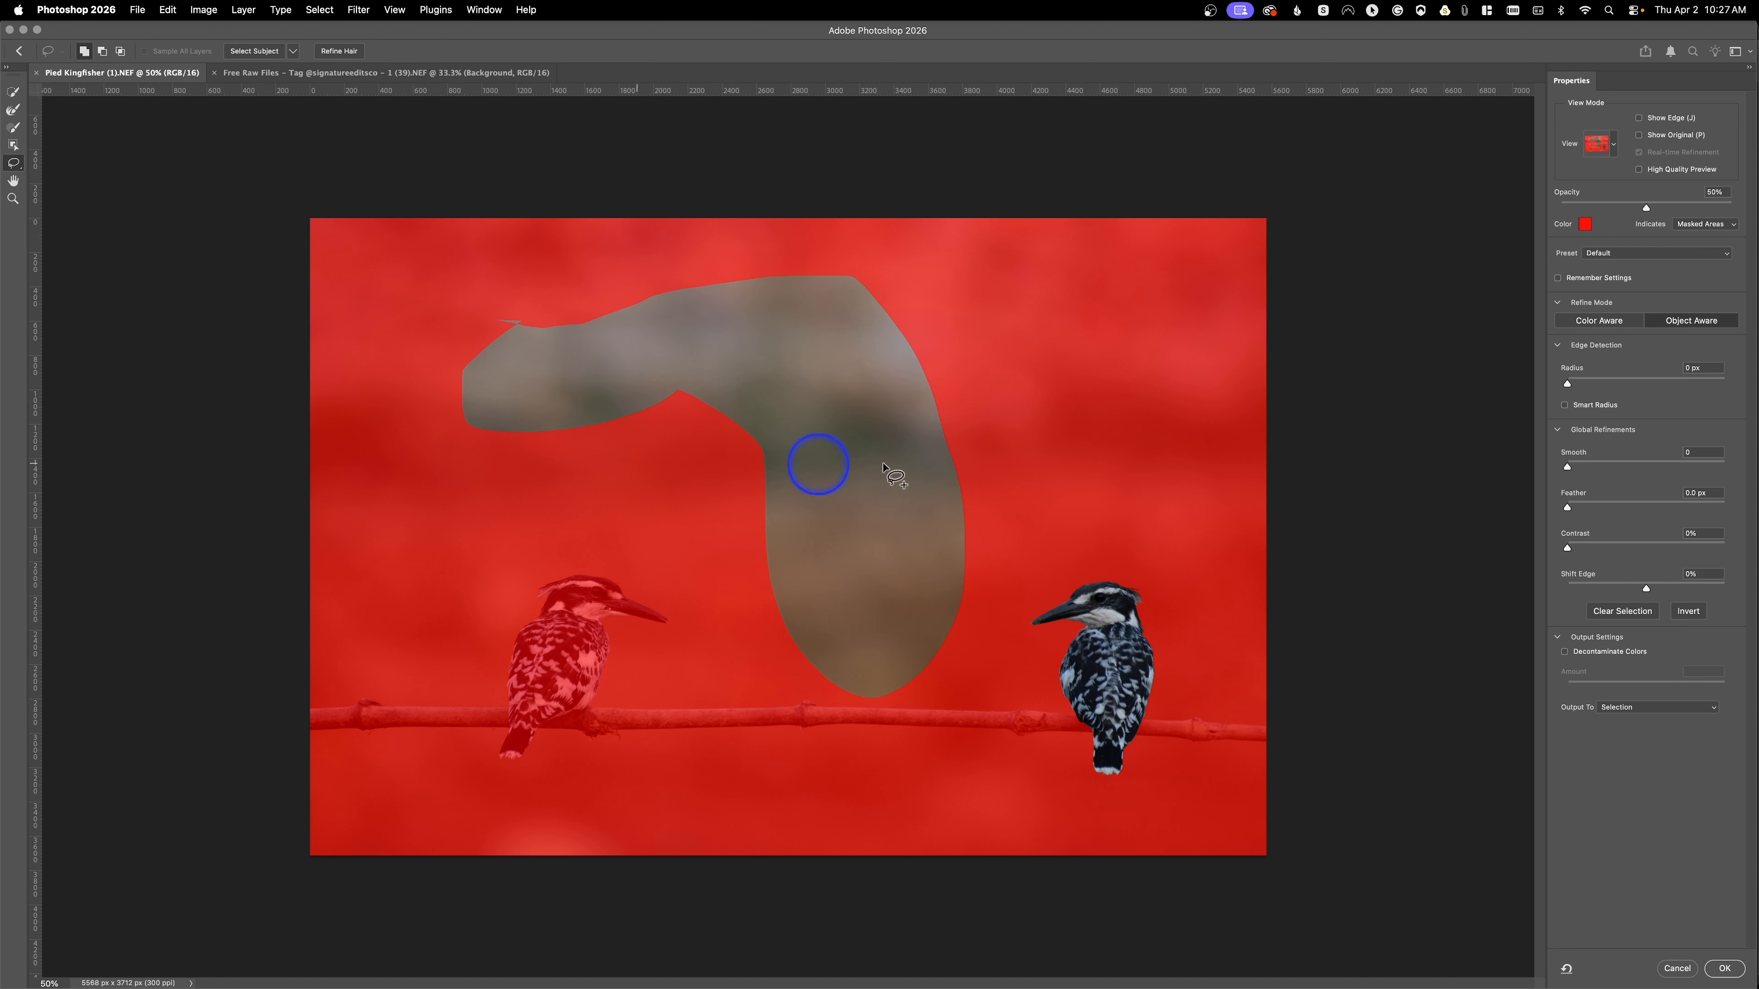
left_click(1655, 504)
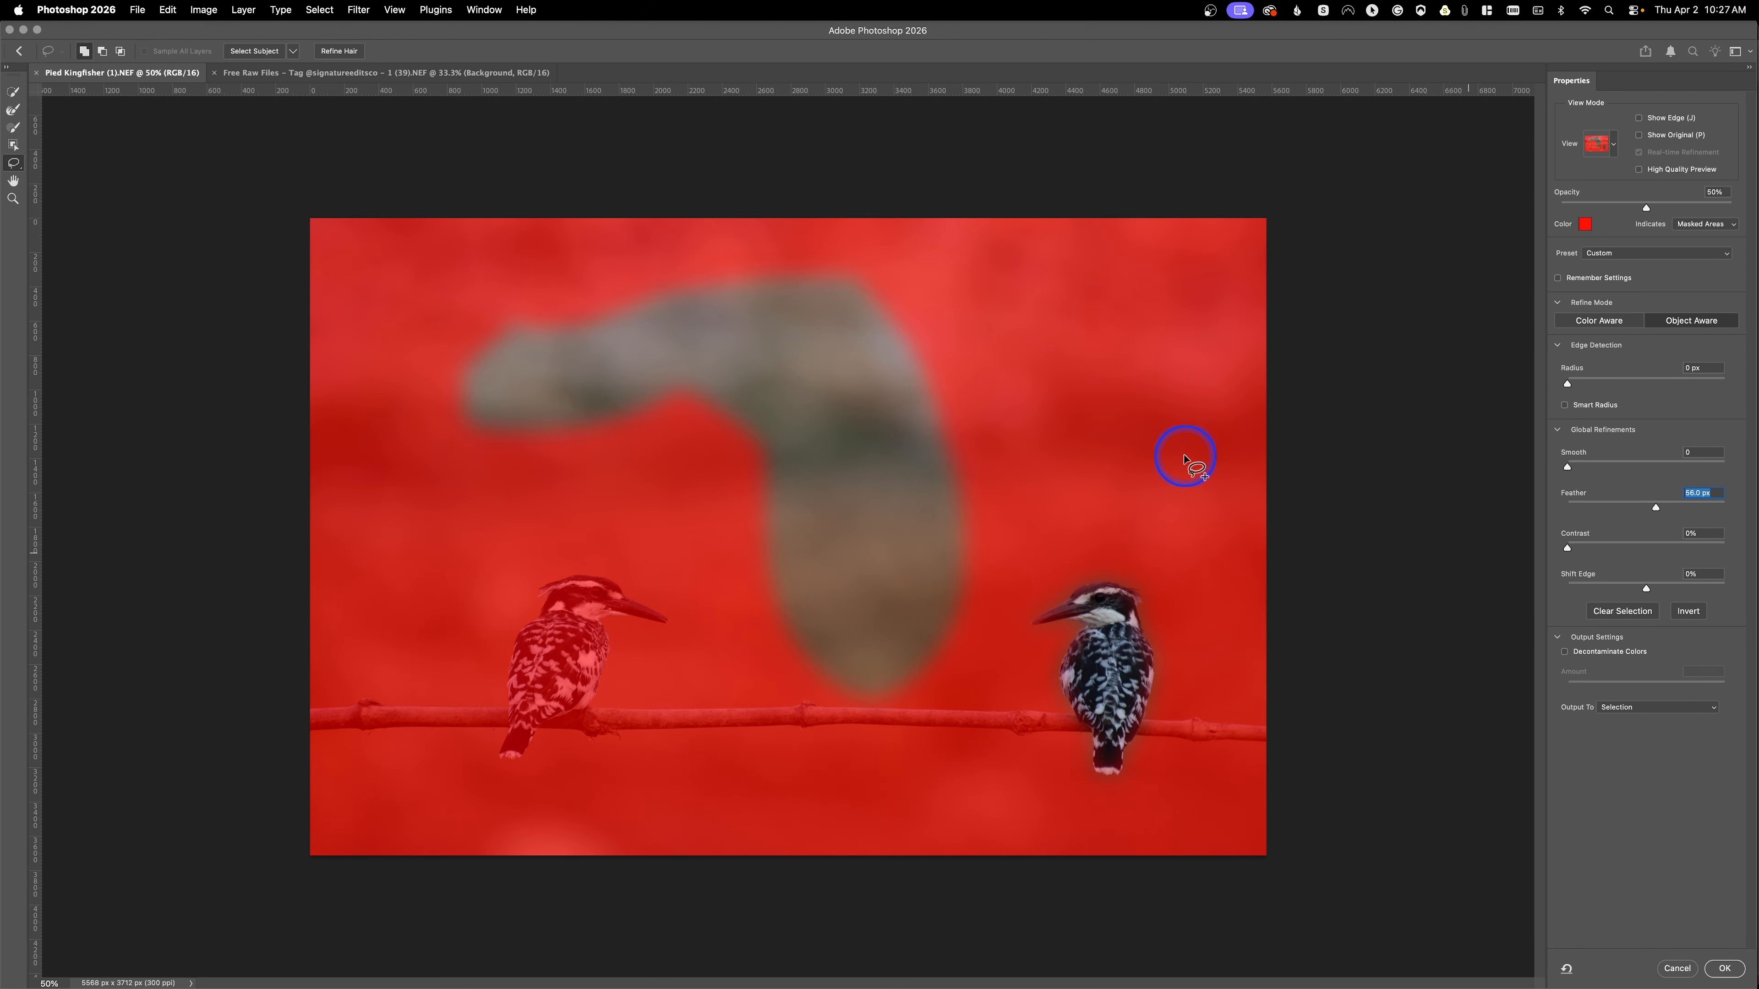
Step: Zoom and pan around the image to inspect the feathered area and the left kingfisher's head
left_click(13, 181)
key("super+plus")
key("super+plus")
key("super+plus")
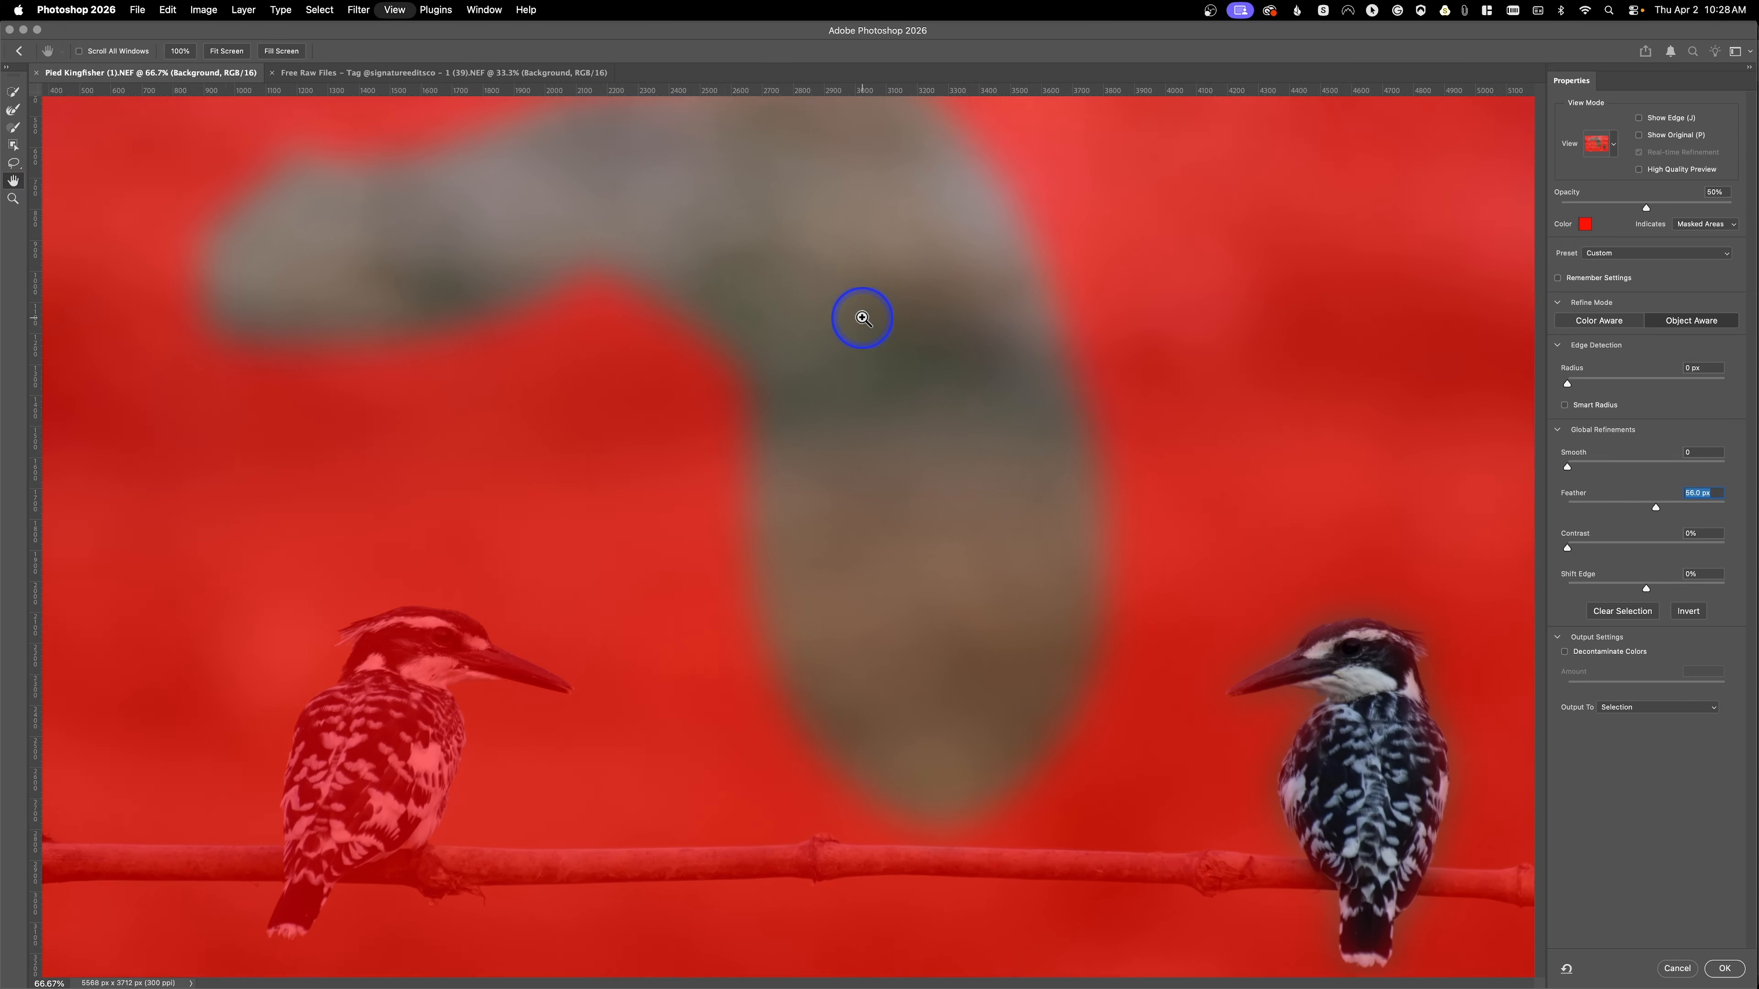
left_click_drag(854, 439, 1161, 252)
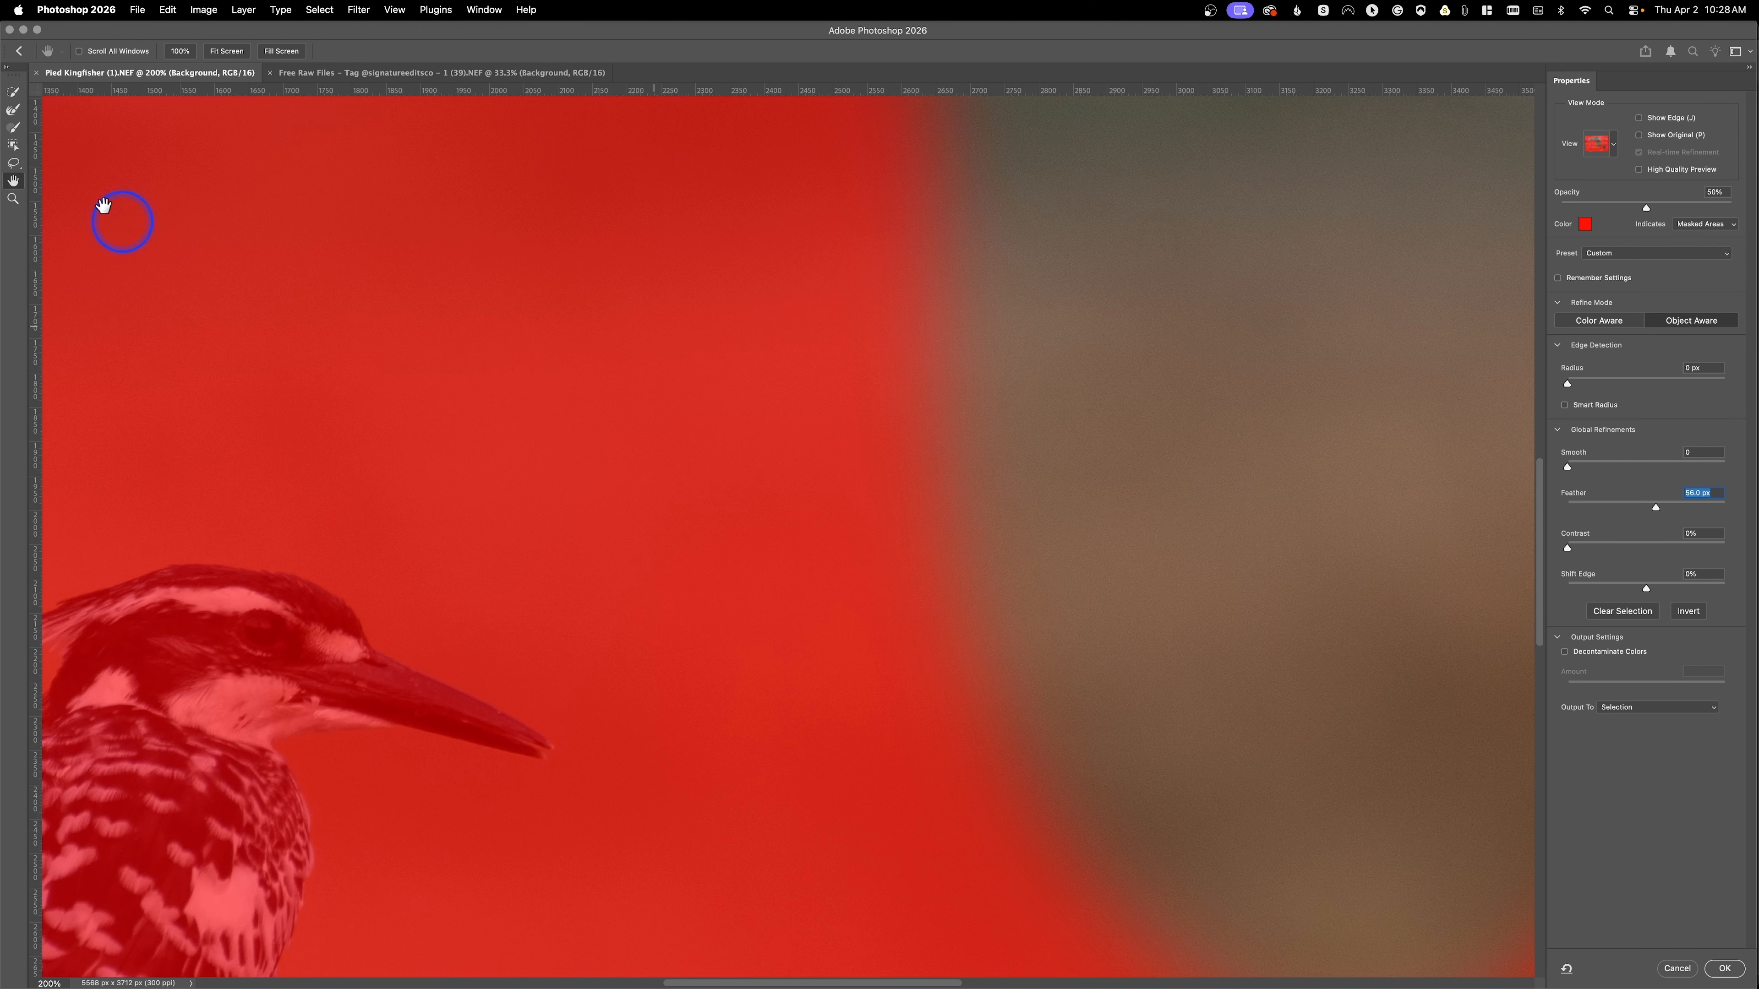
mouse_move(28, 201)
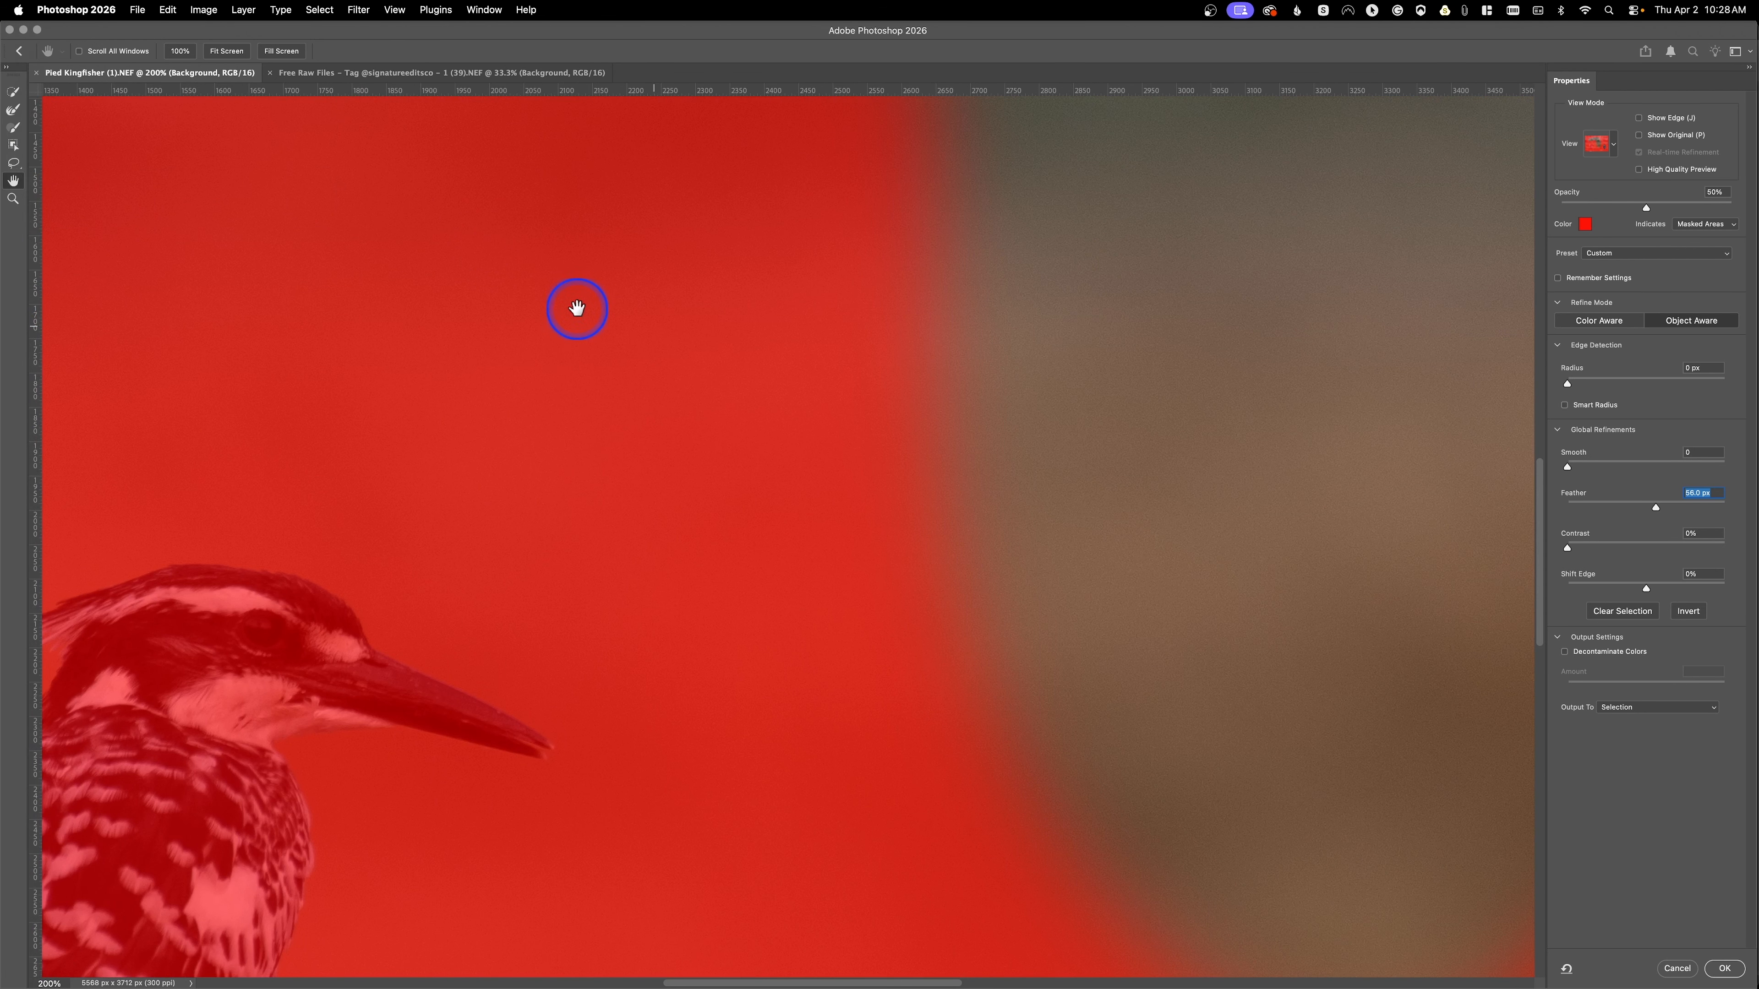
key("super+0")
left_click(14, 199)
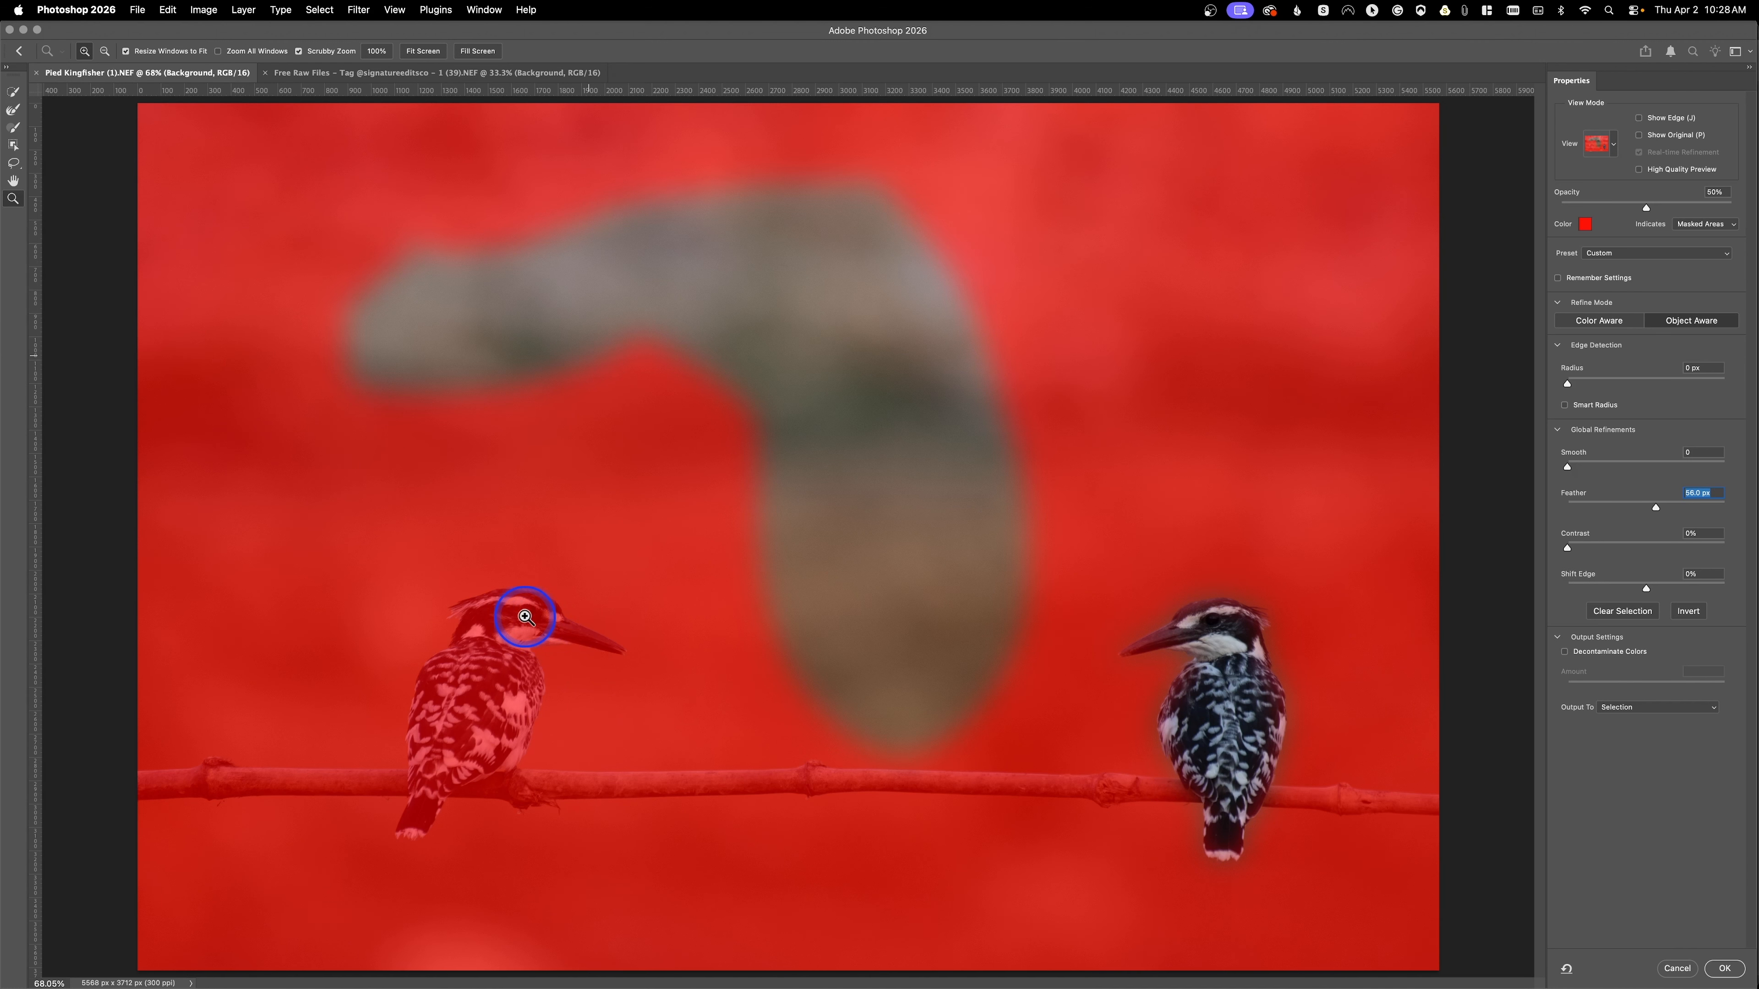
left_click_drag(526, 617, 675, 691)
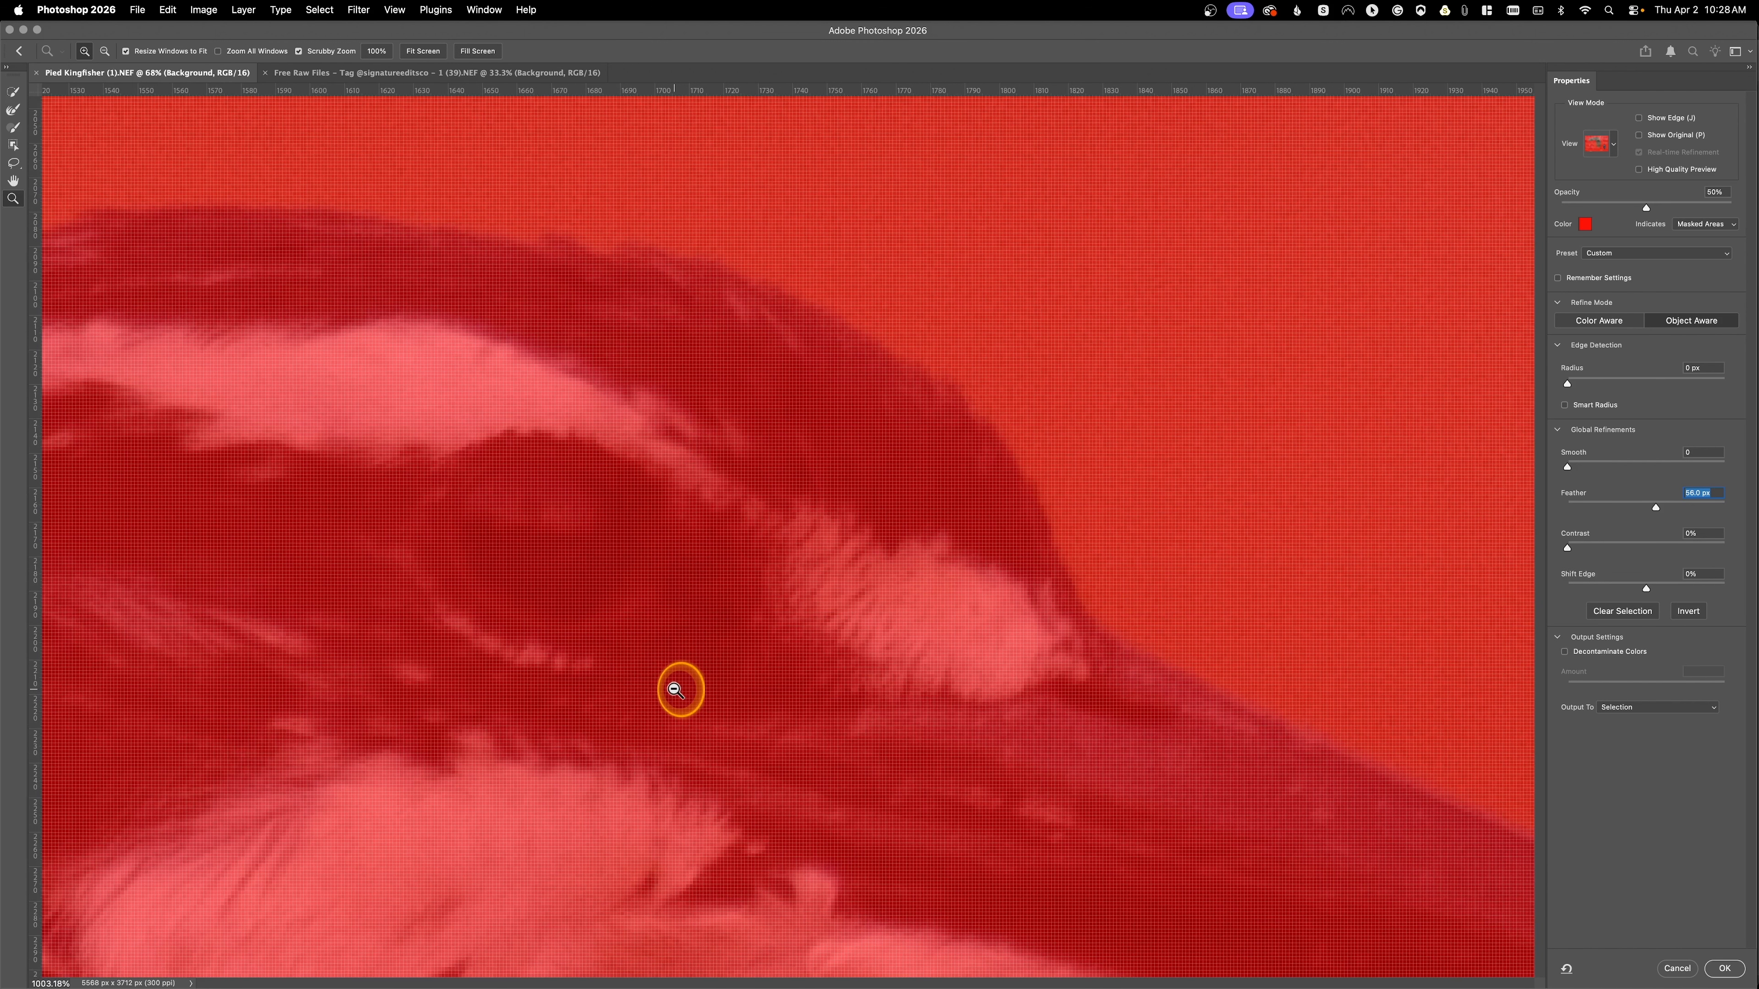
left_click_drag(675, 690, 539, 598)
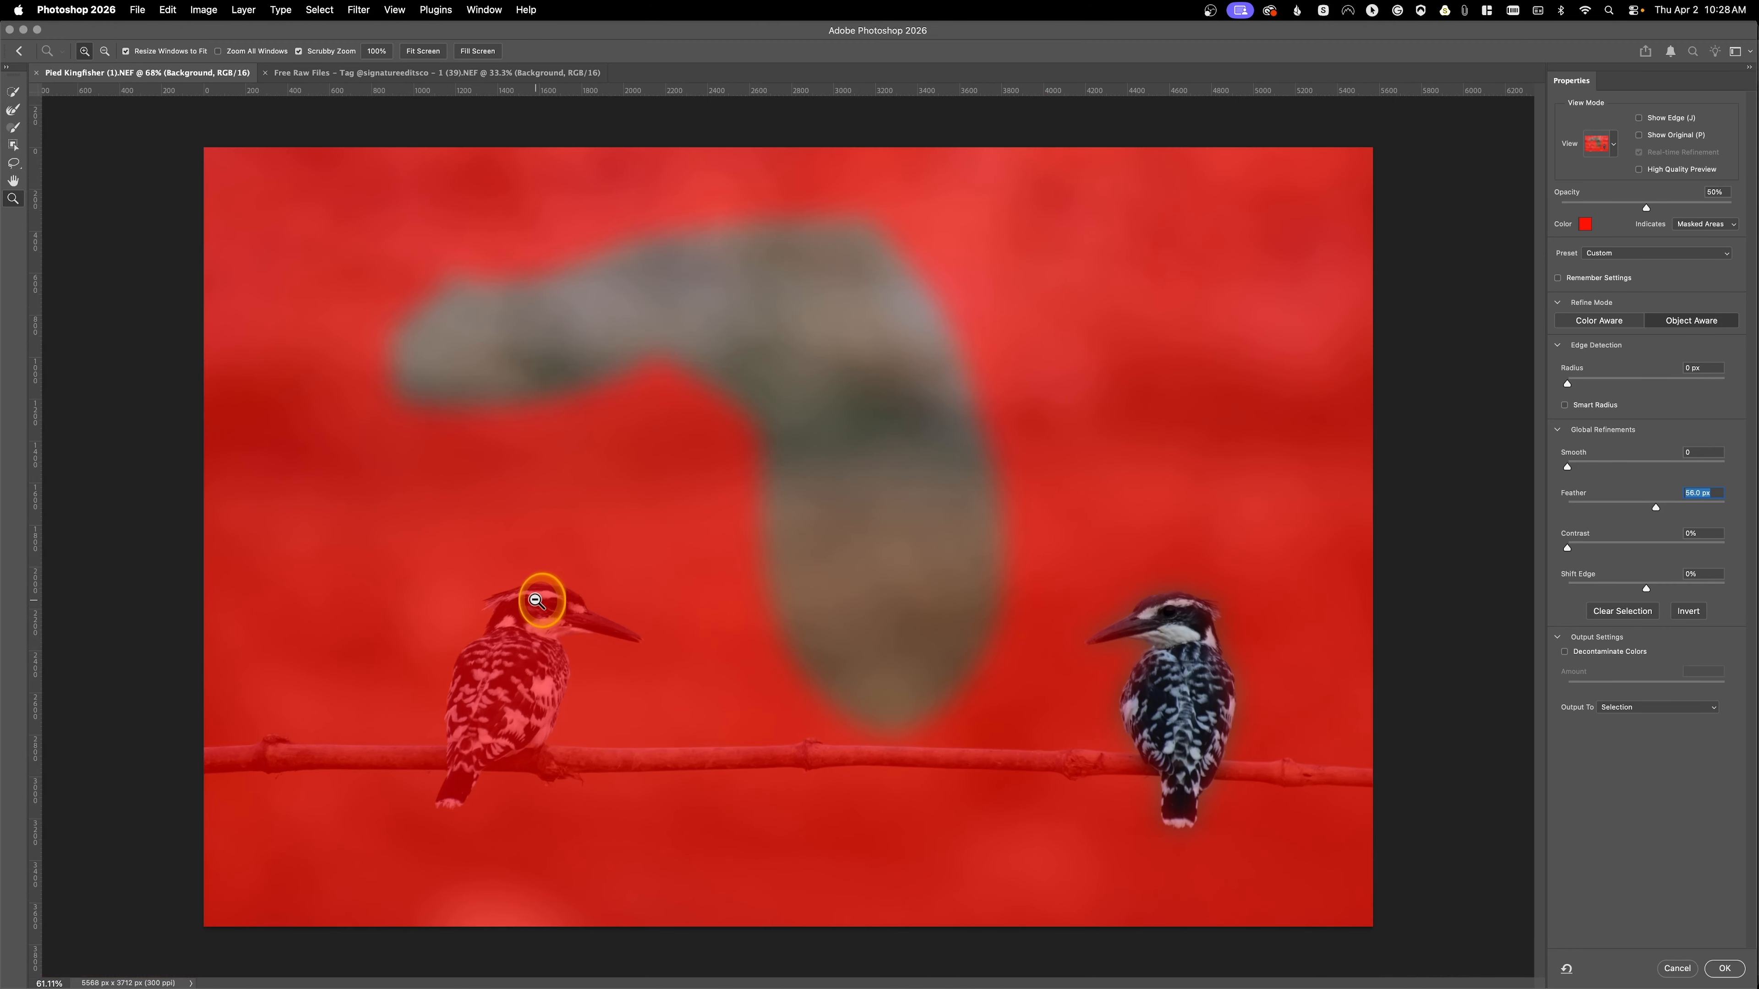
Step: Reset all refinements and use Select Subject to select both kingfishers
left_click(1567, 969)
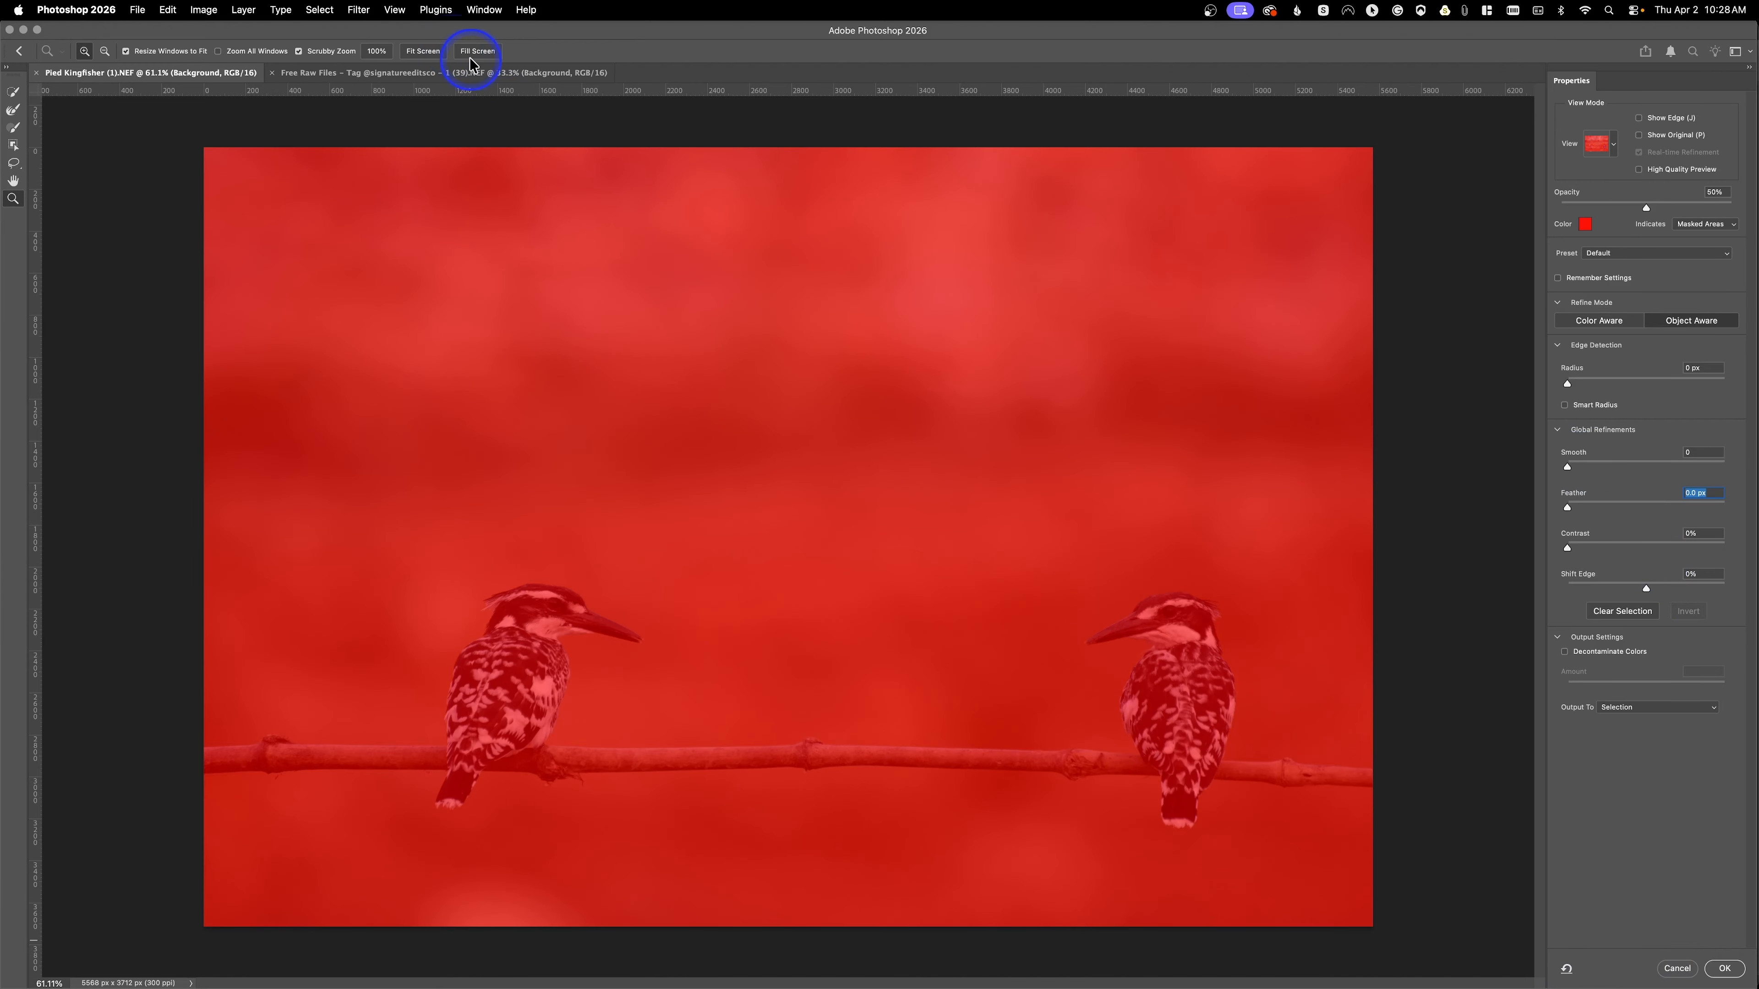
left_click(19, 90)
left_click(297, 52)
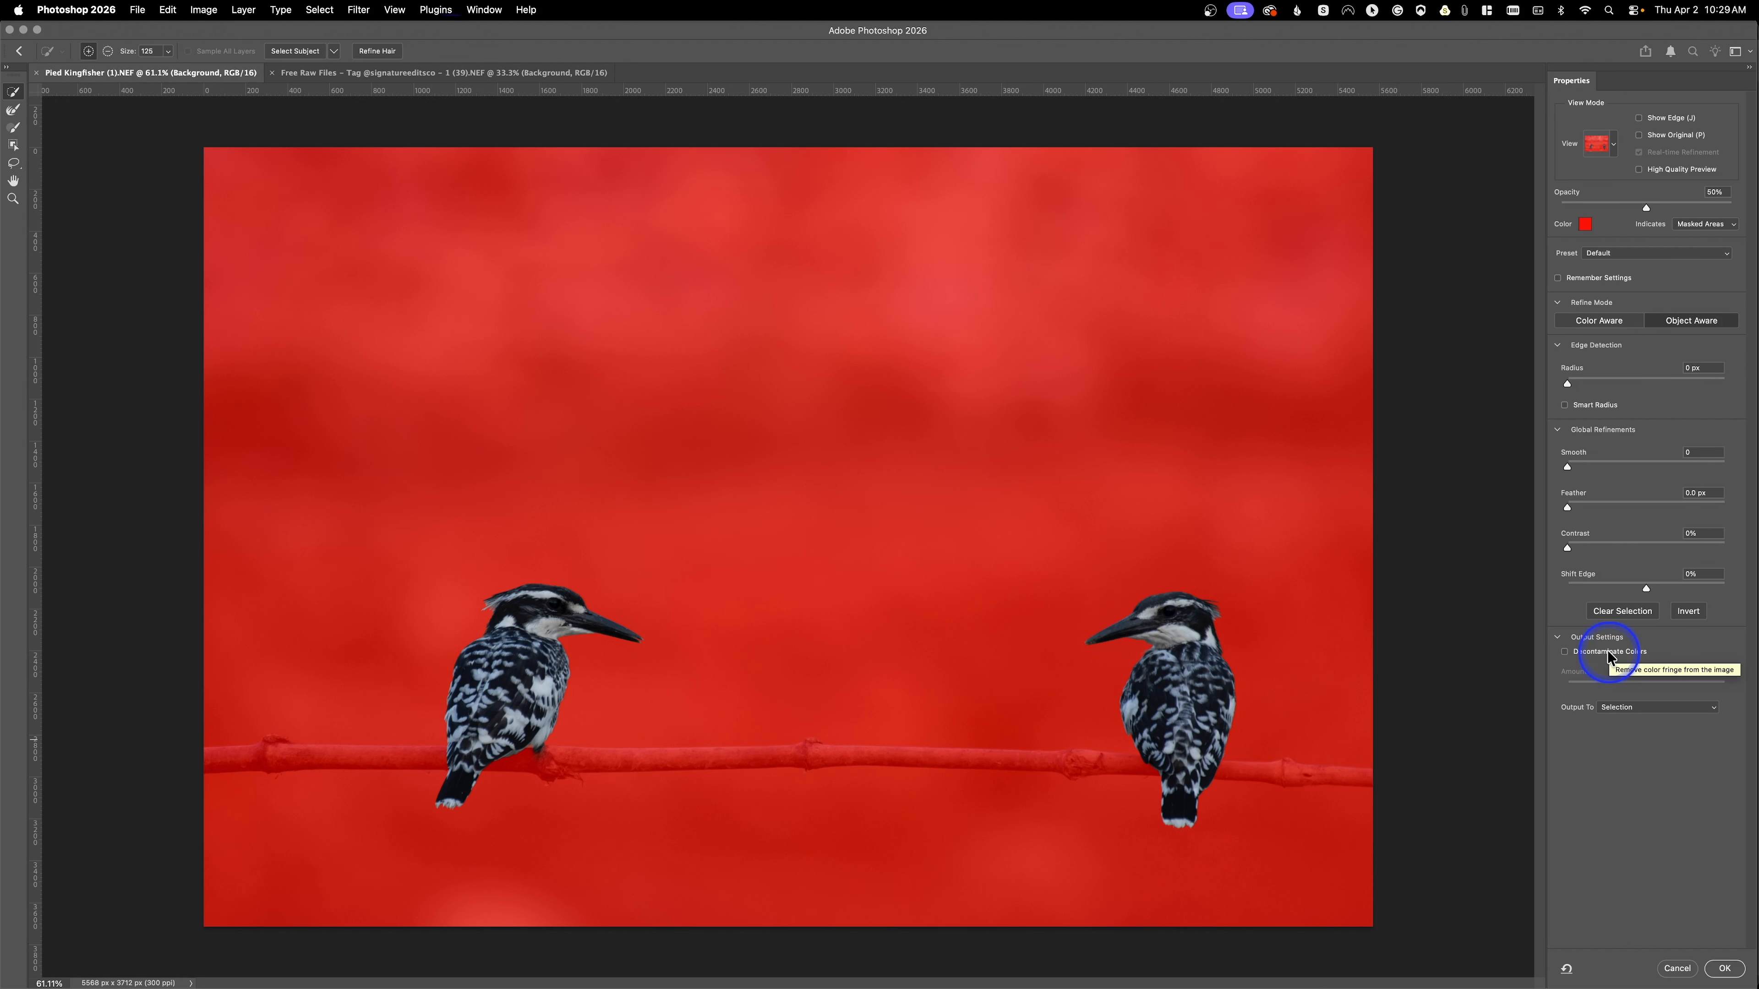
Step: Apply the refined selection with the output kept as Selection
left_click(1629, 708)
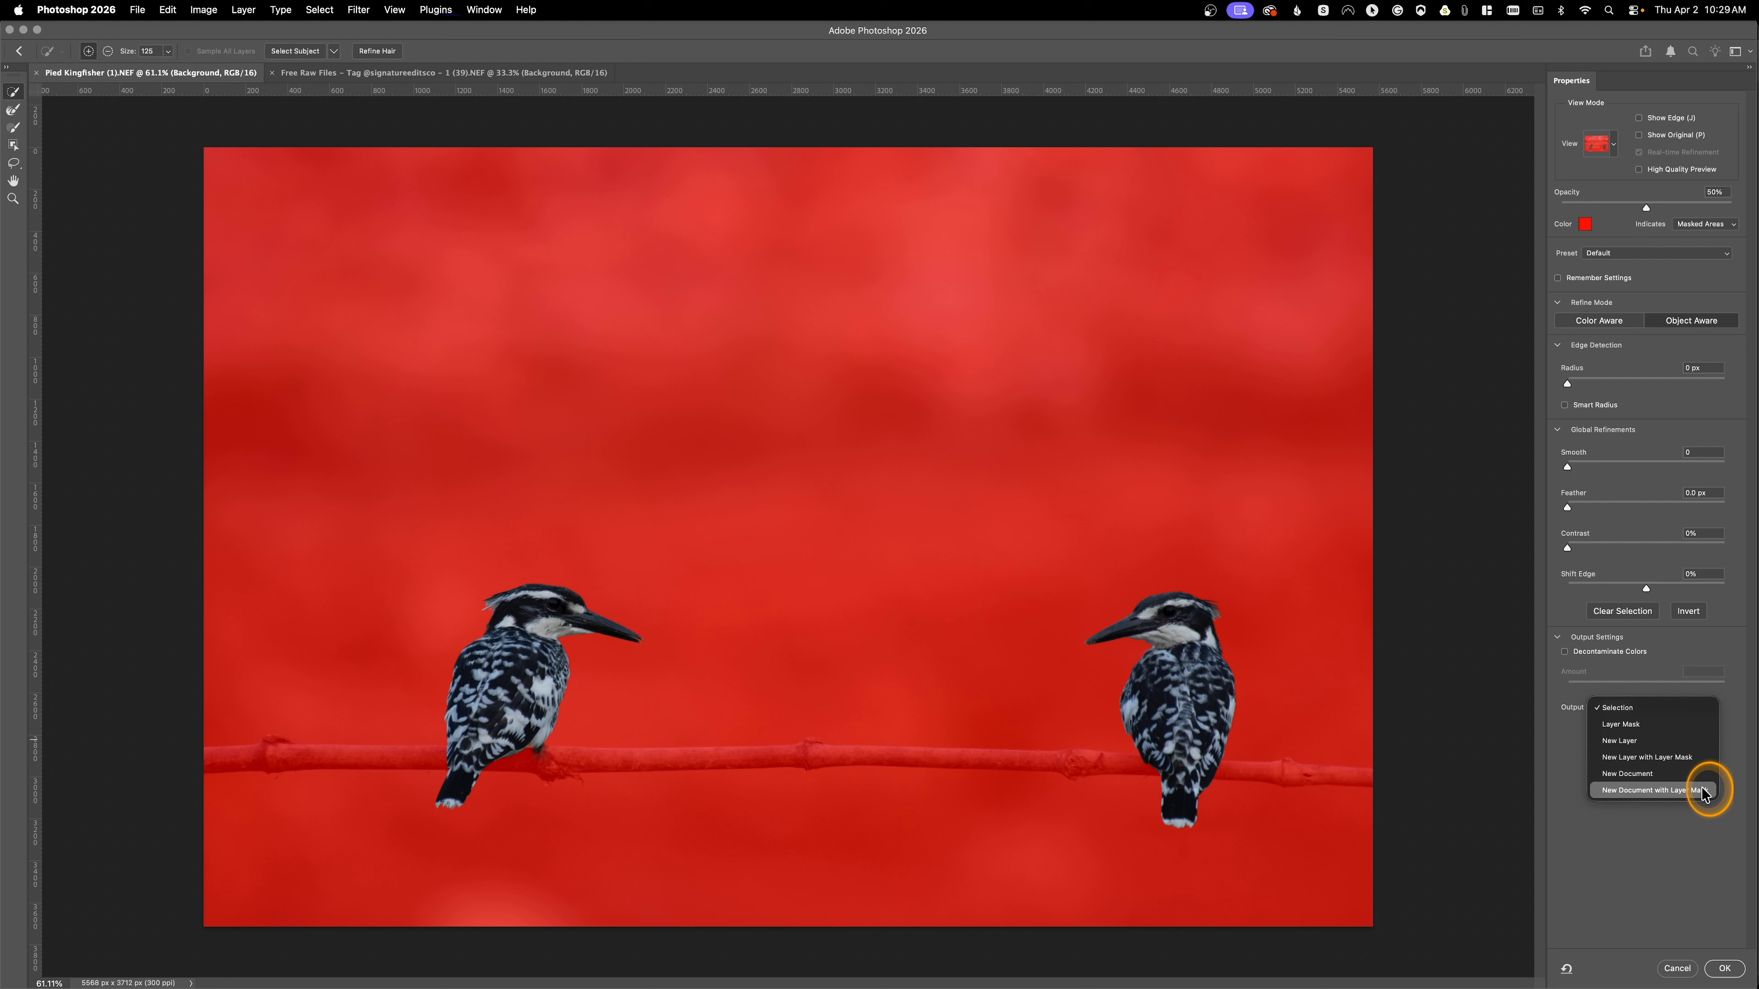
left_click(1684, 719)
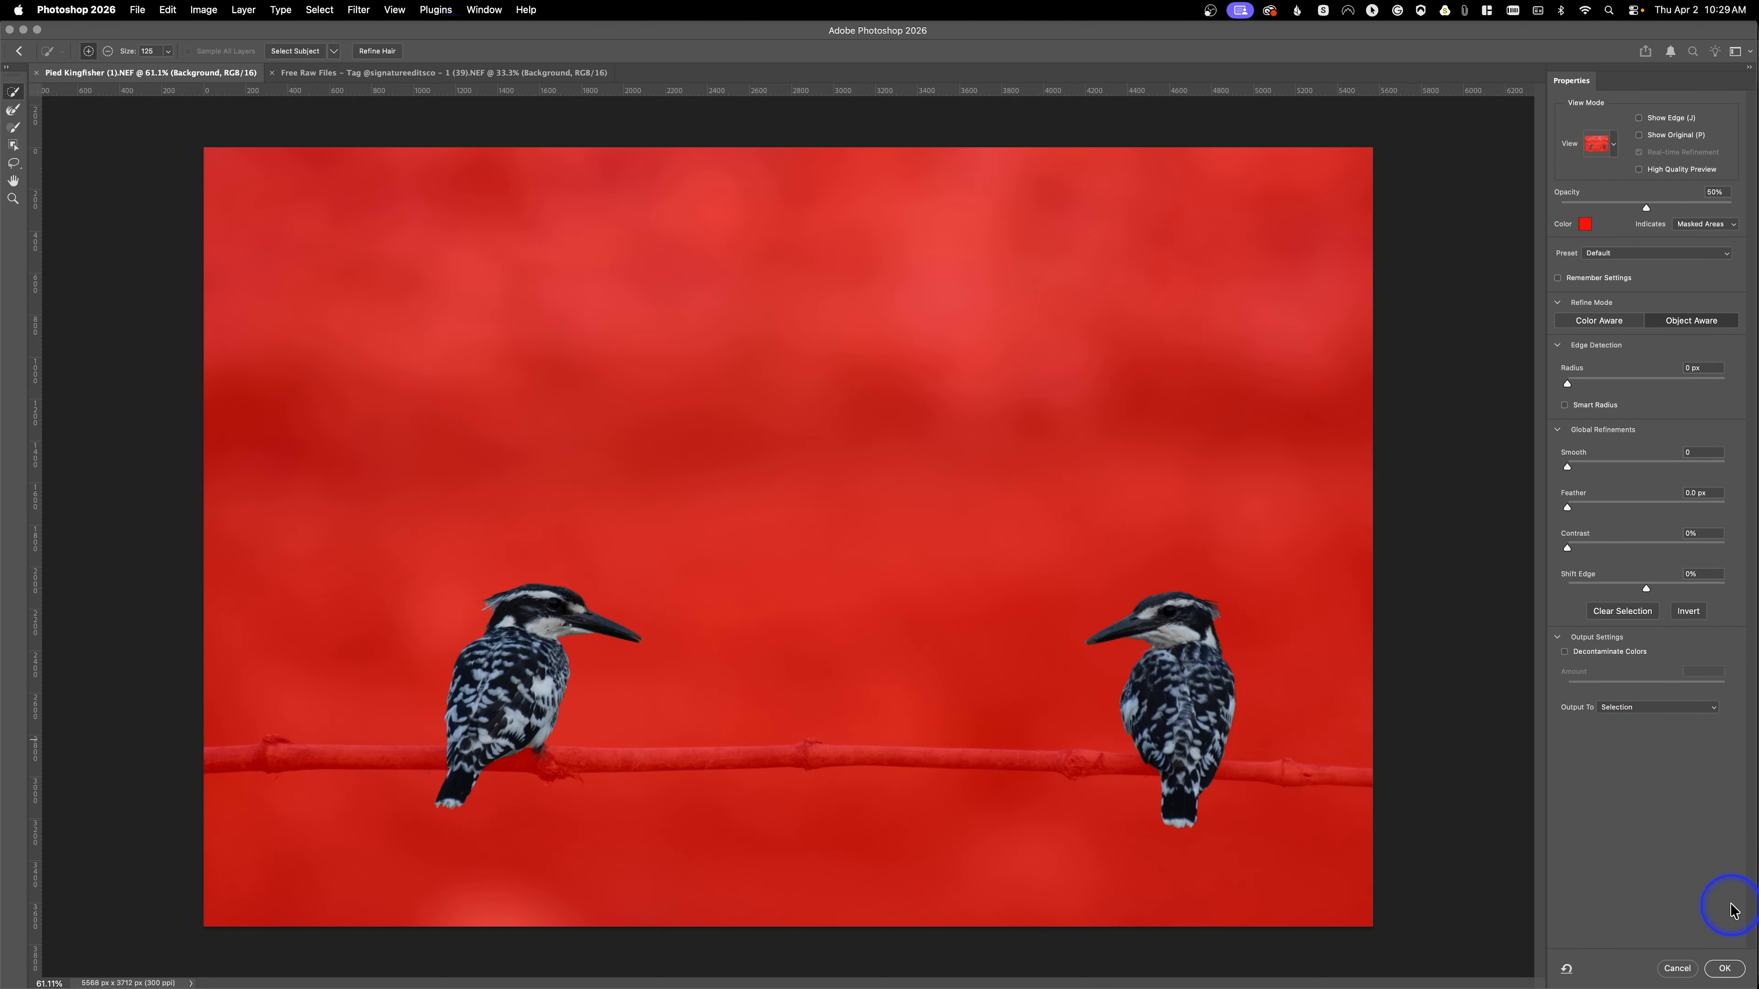
left_click(1728, 969)
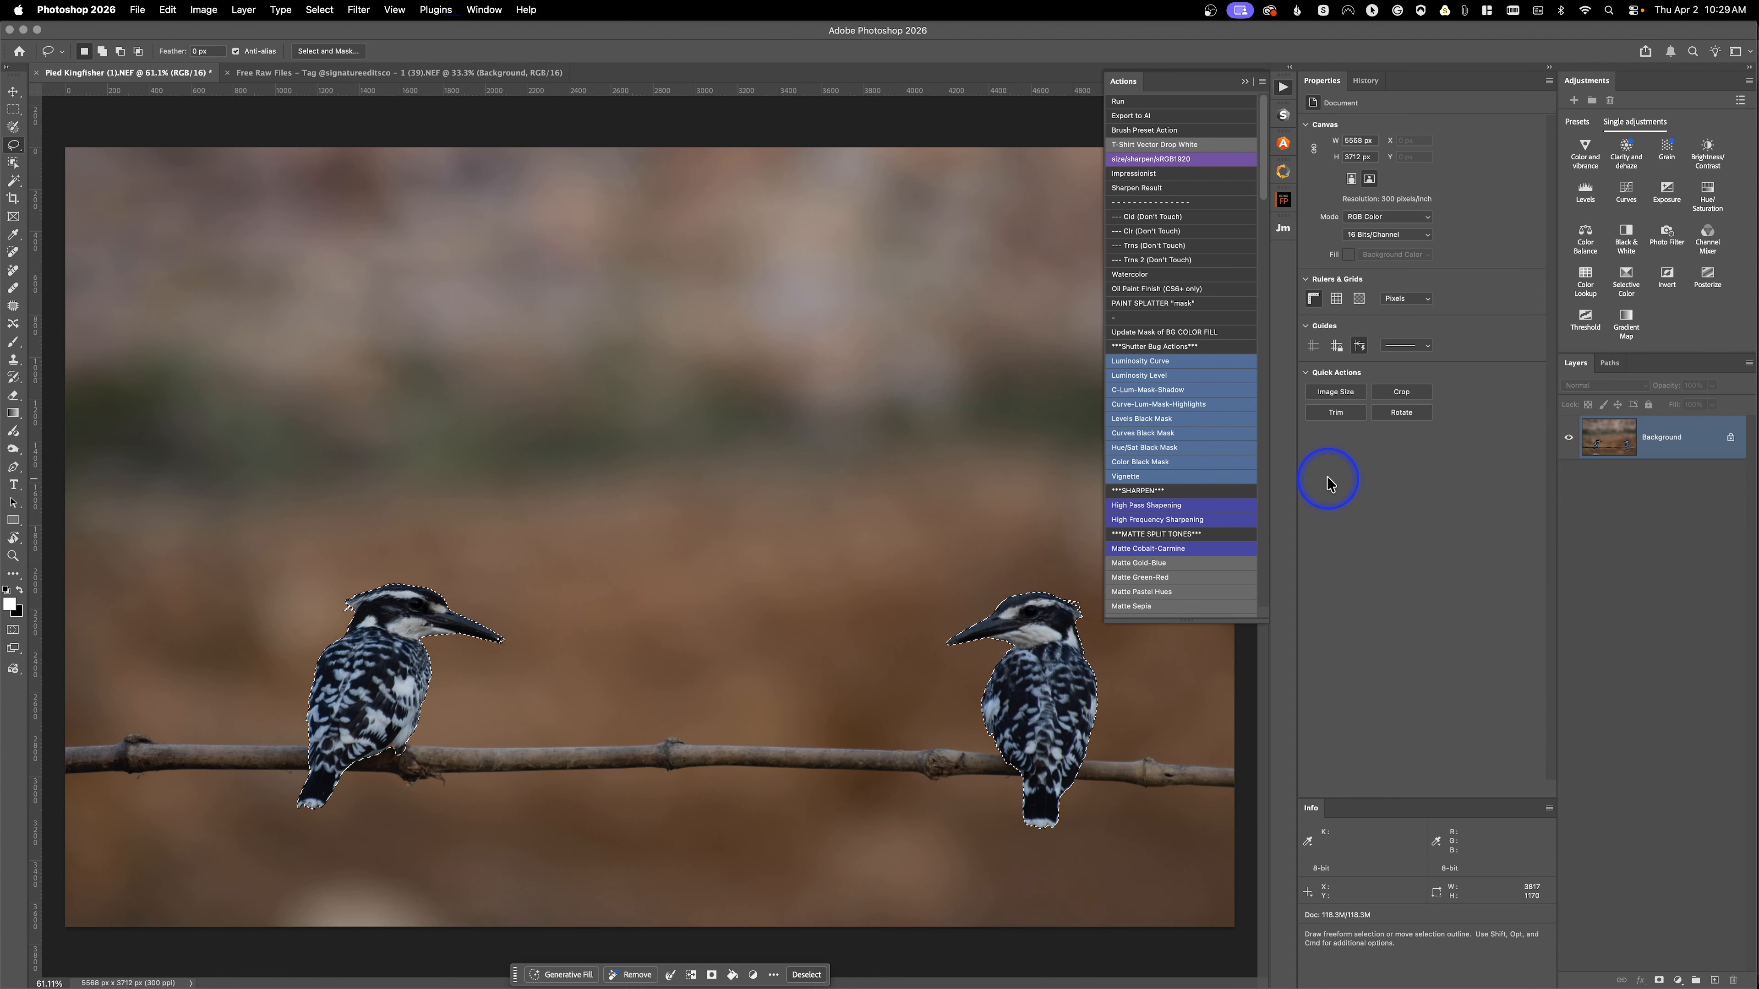
Step: Add a Curves adjustment layer to the selection and undo it
left_click(1626, 191)
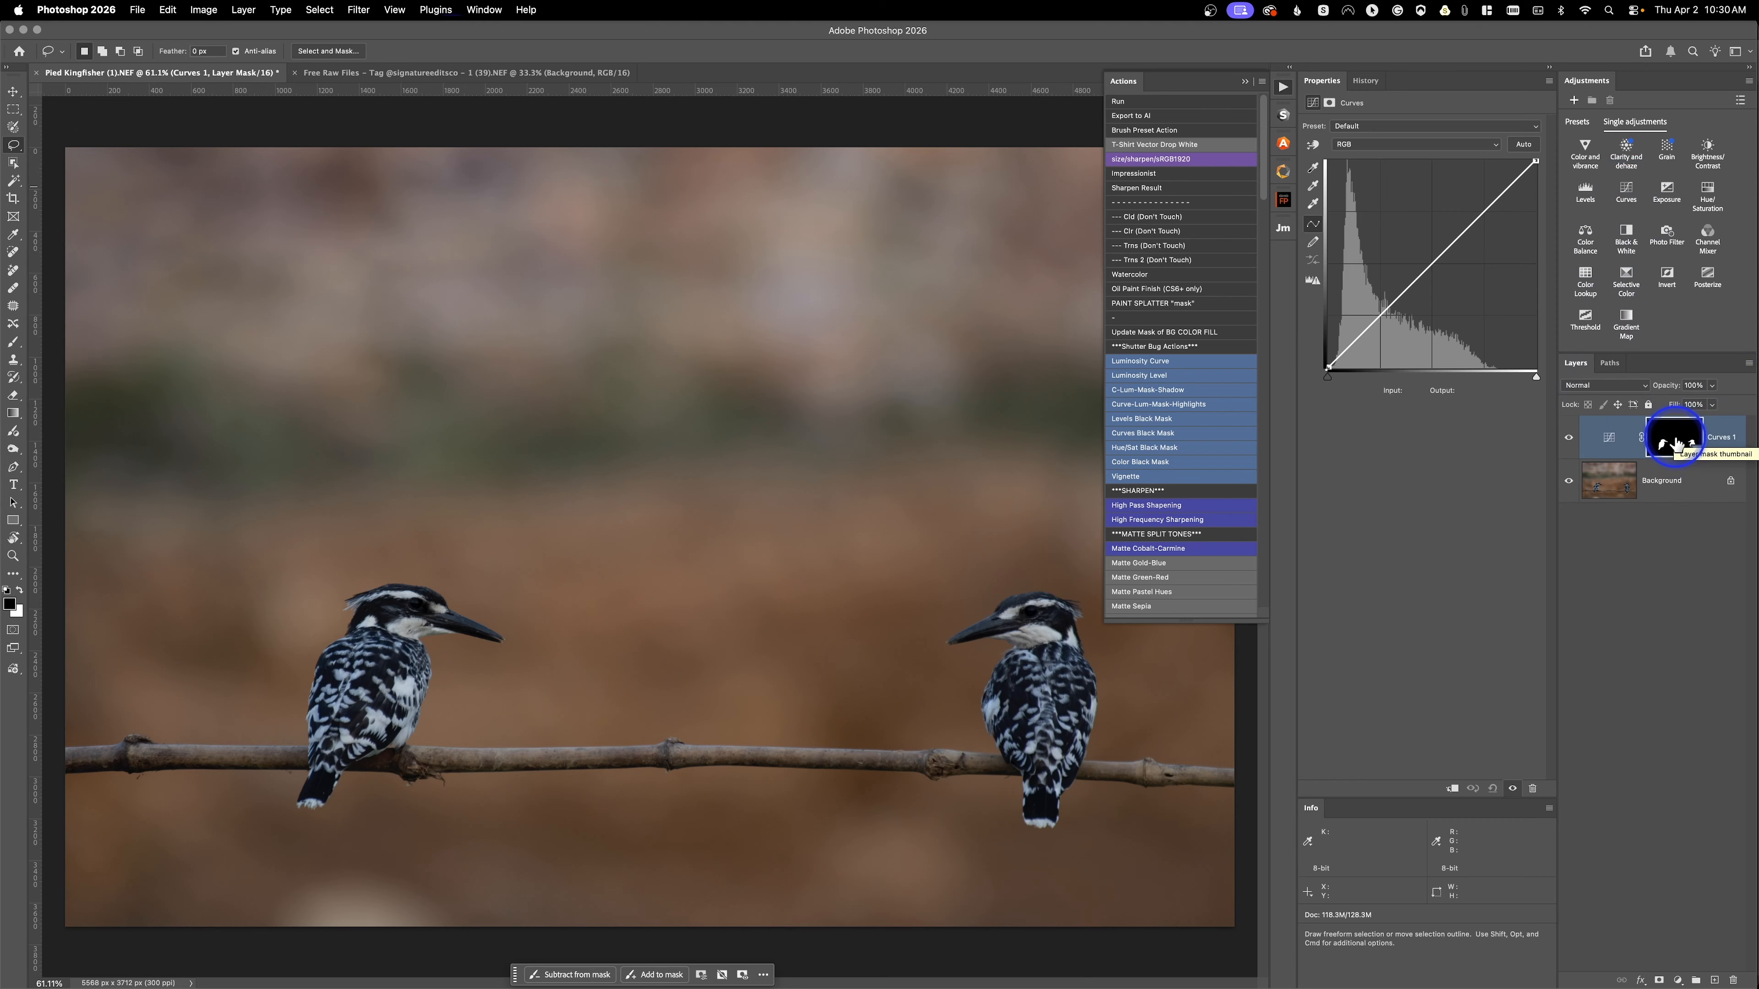
key("super+z")
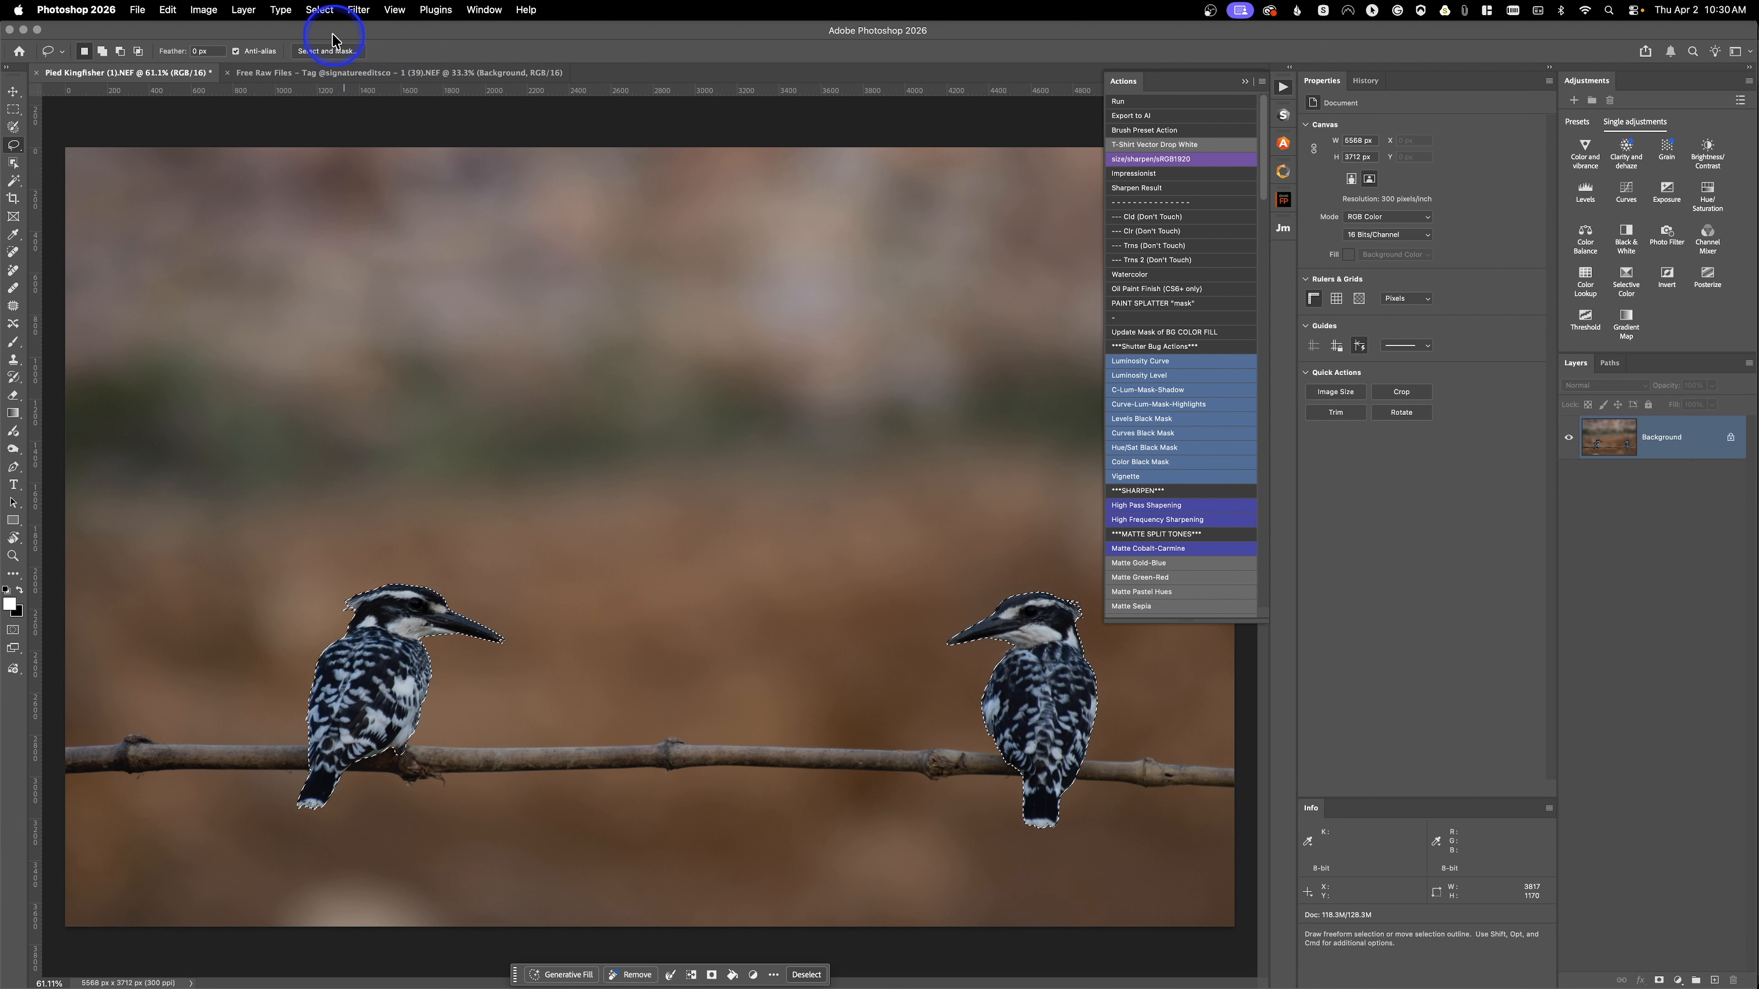
Step: Reopen Select and Mask and output the selection as a Layer Mask
left_click(333, 50)
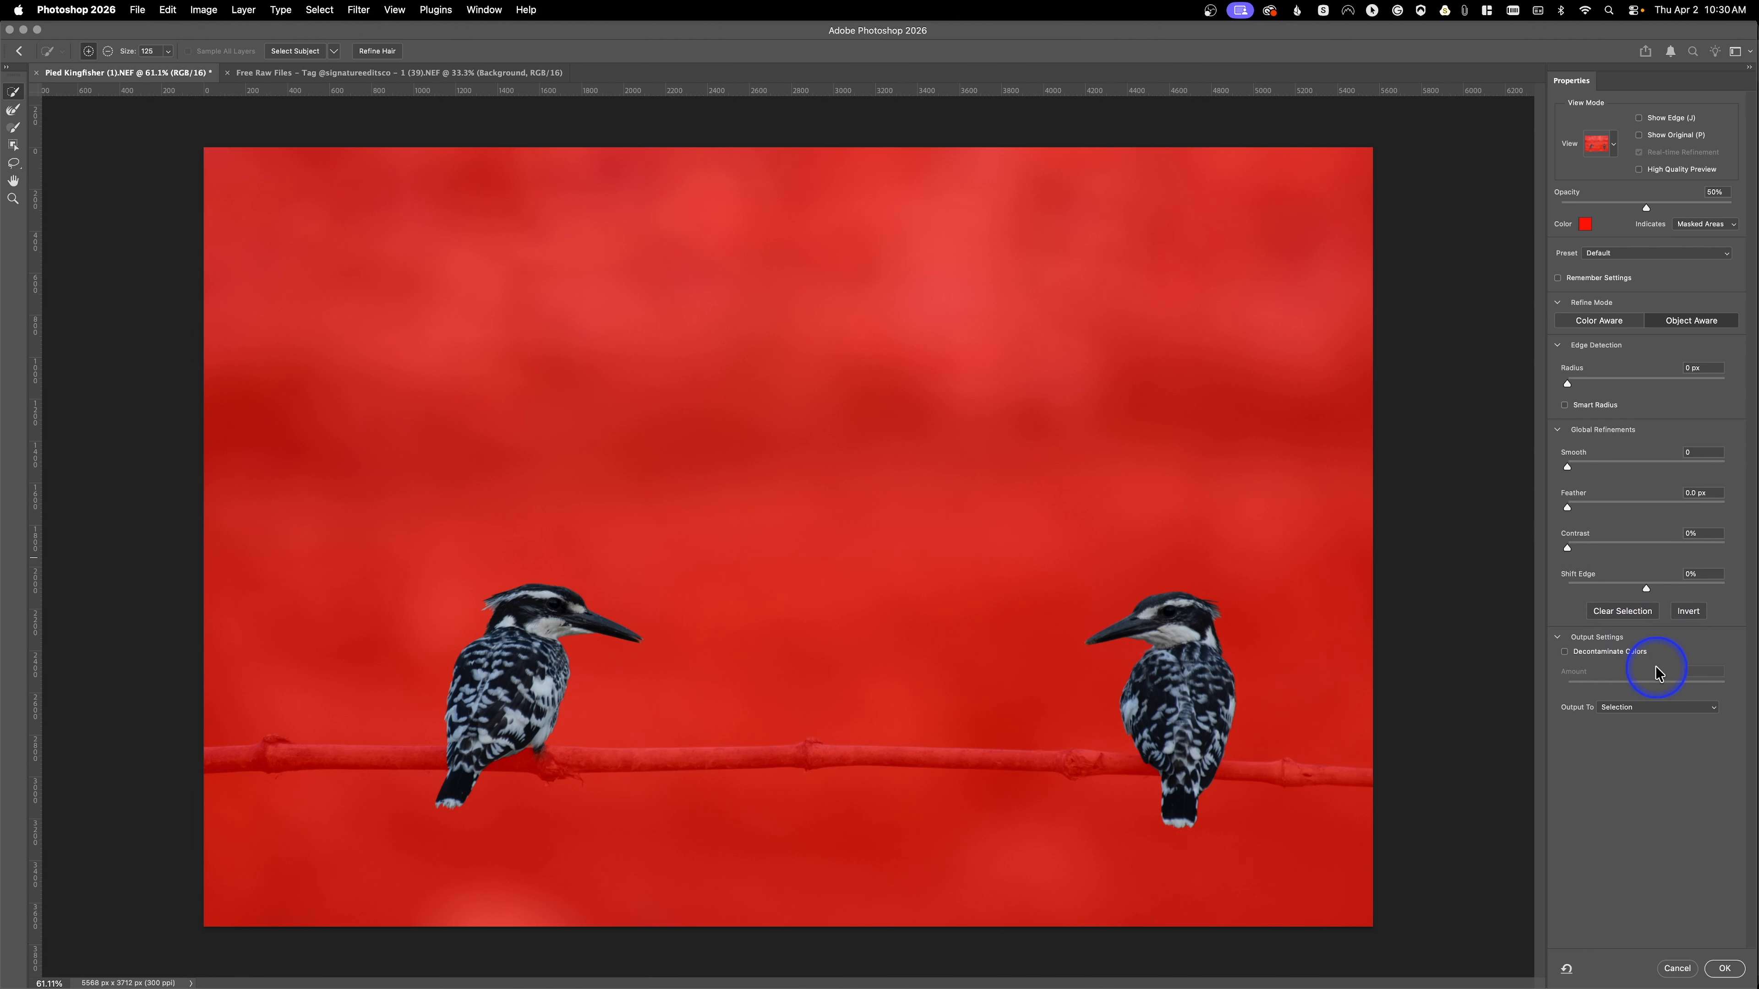
left_click(1648, 707)
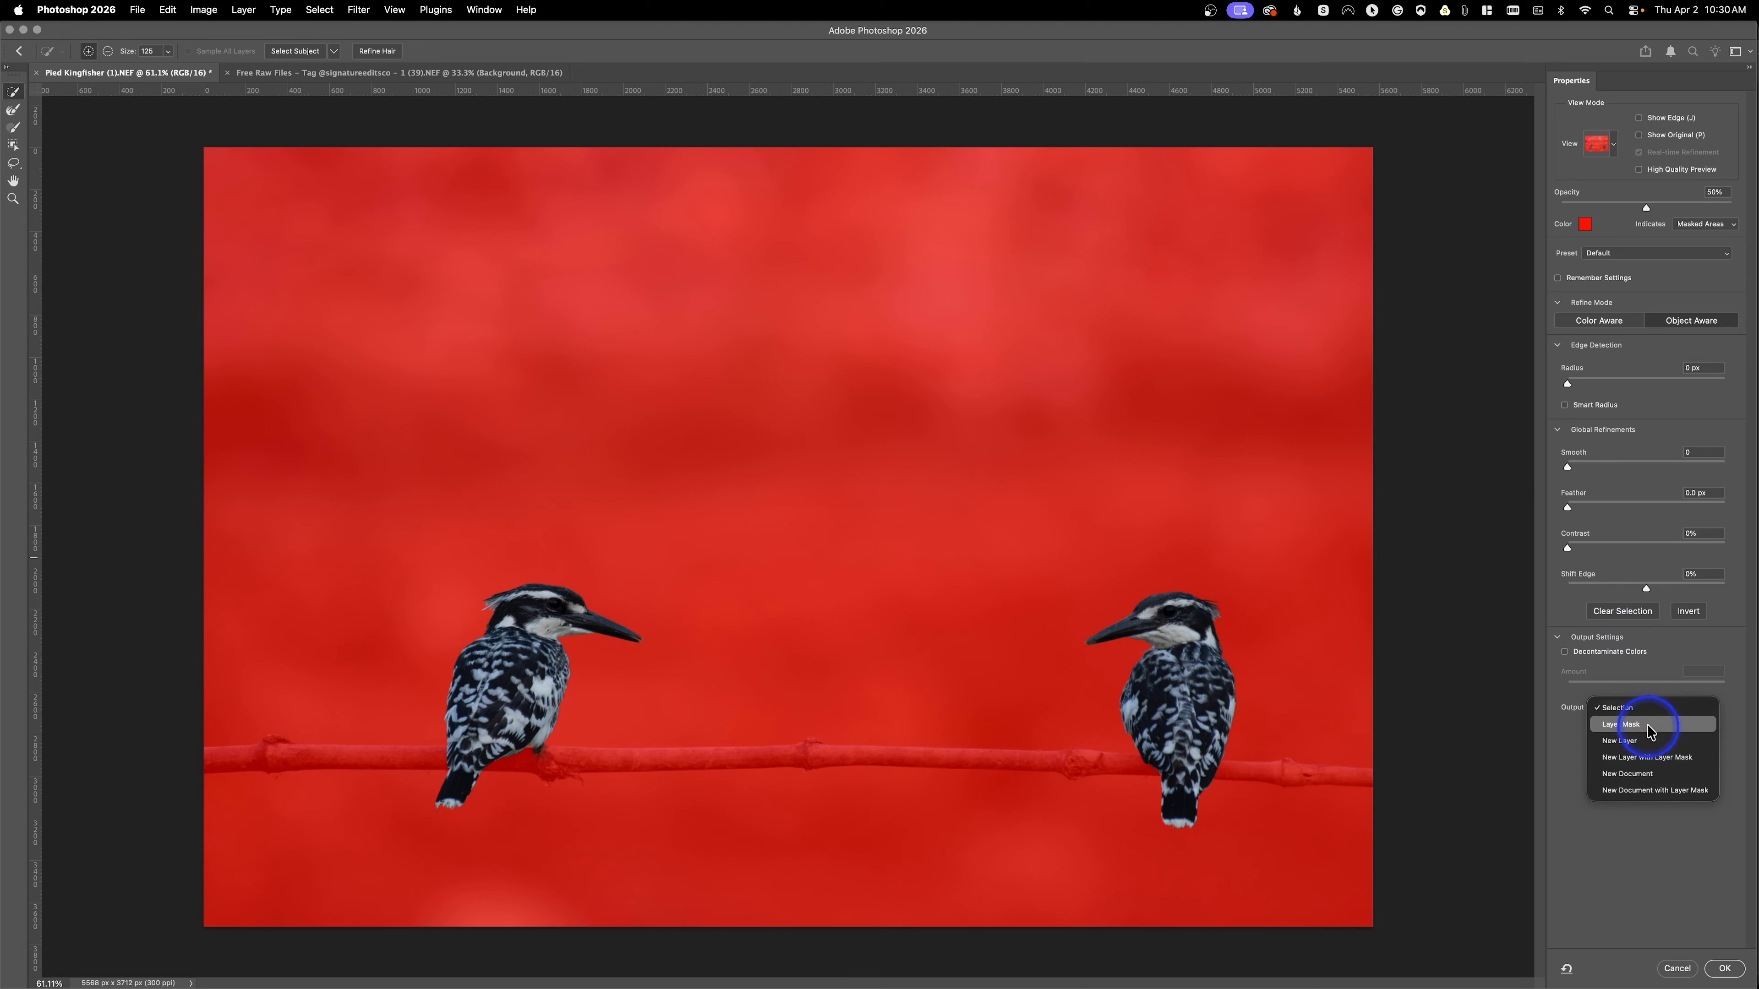
left_click(1647, 725)
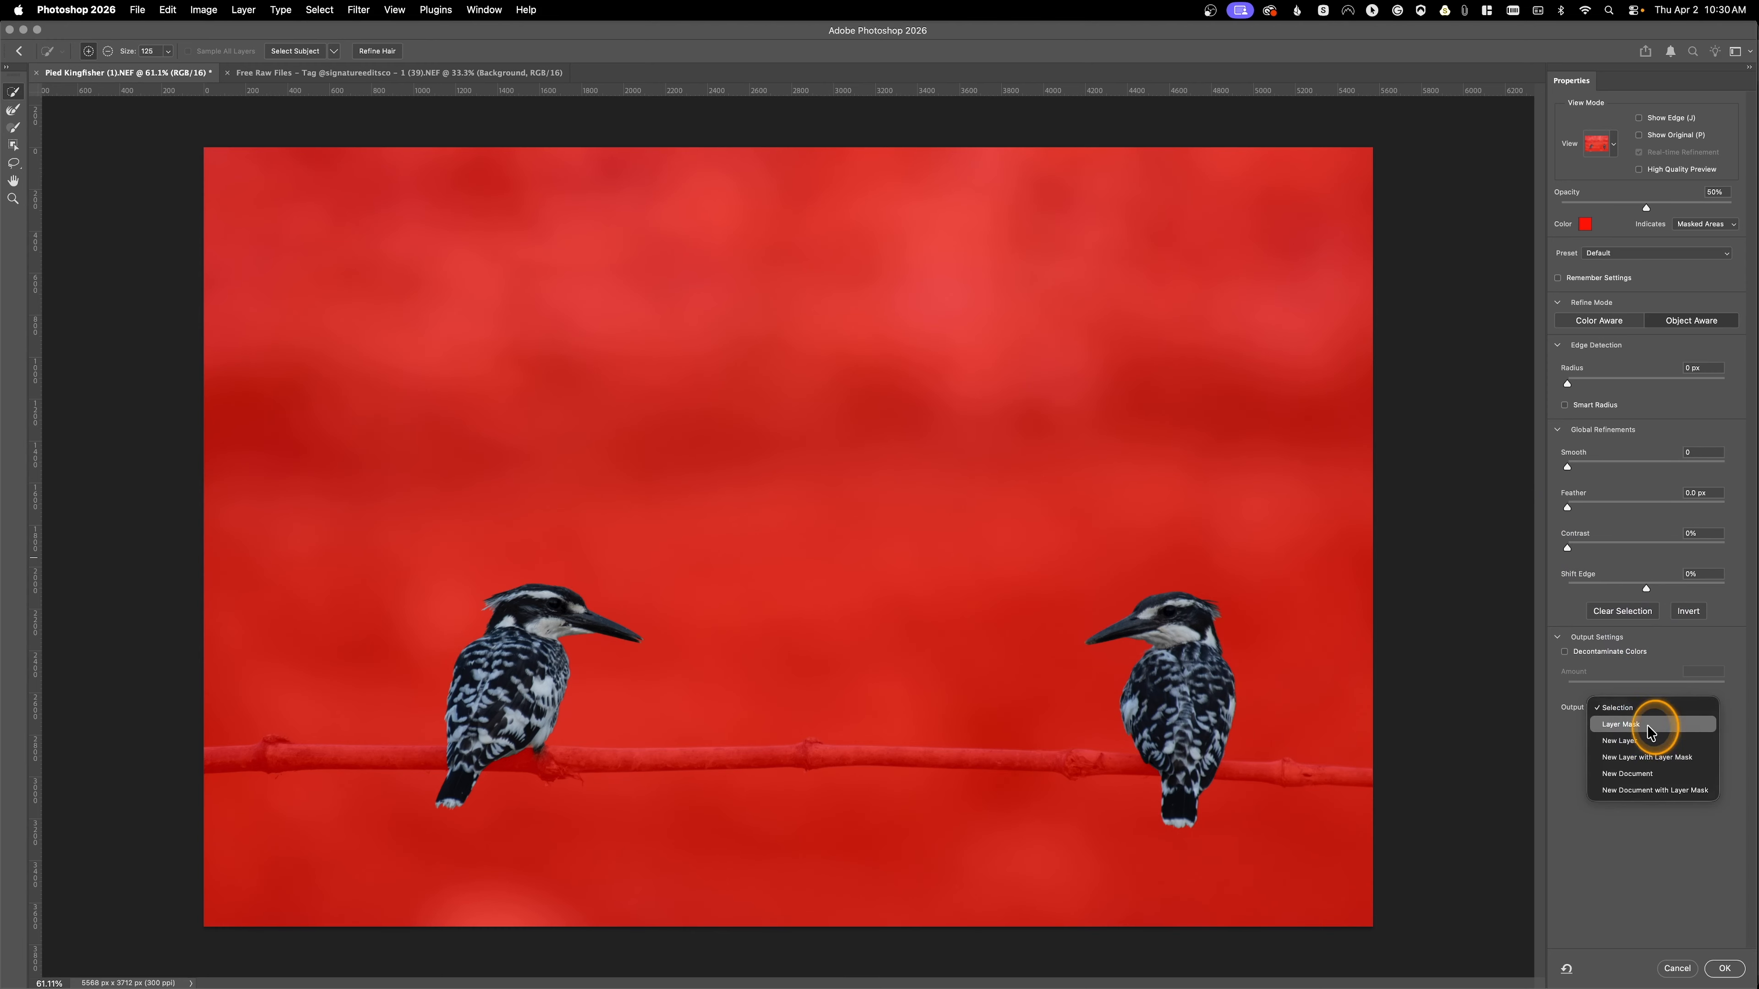
left_click(1724, 970)
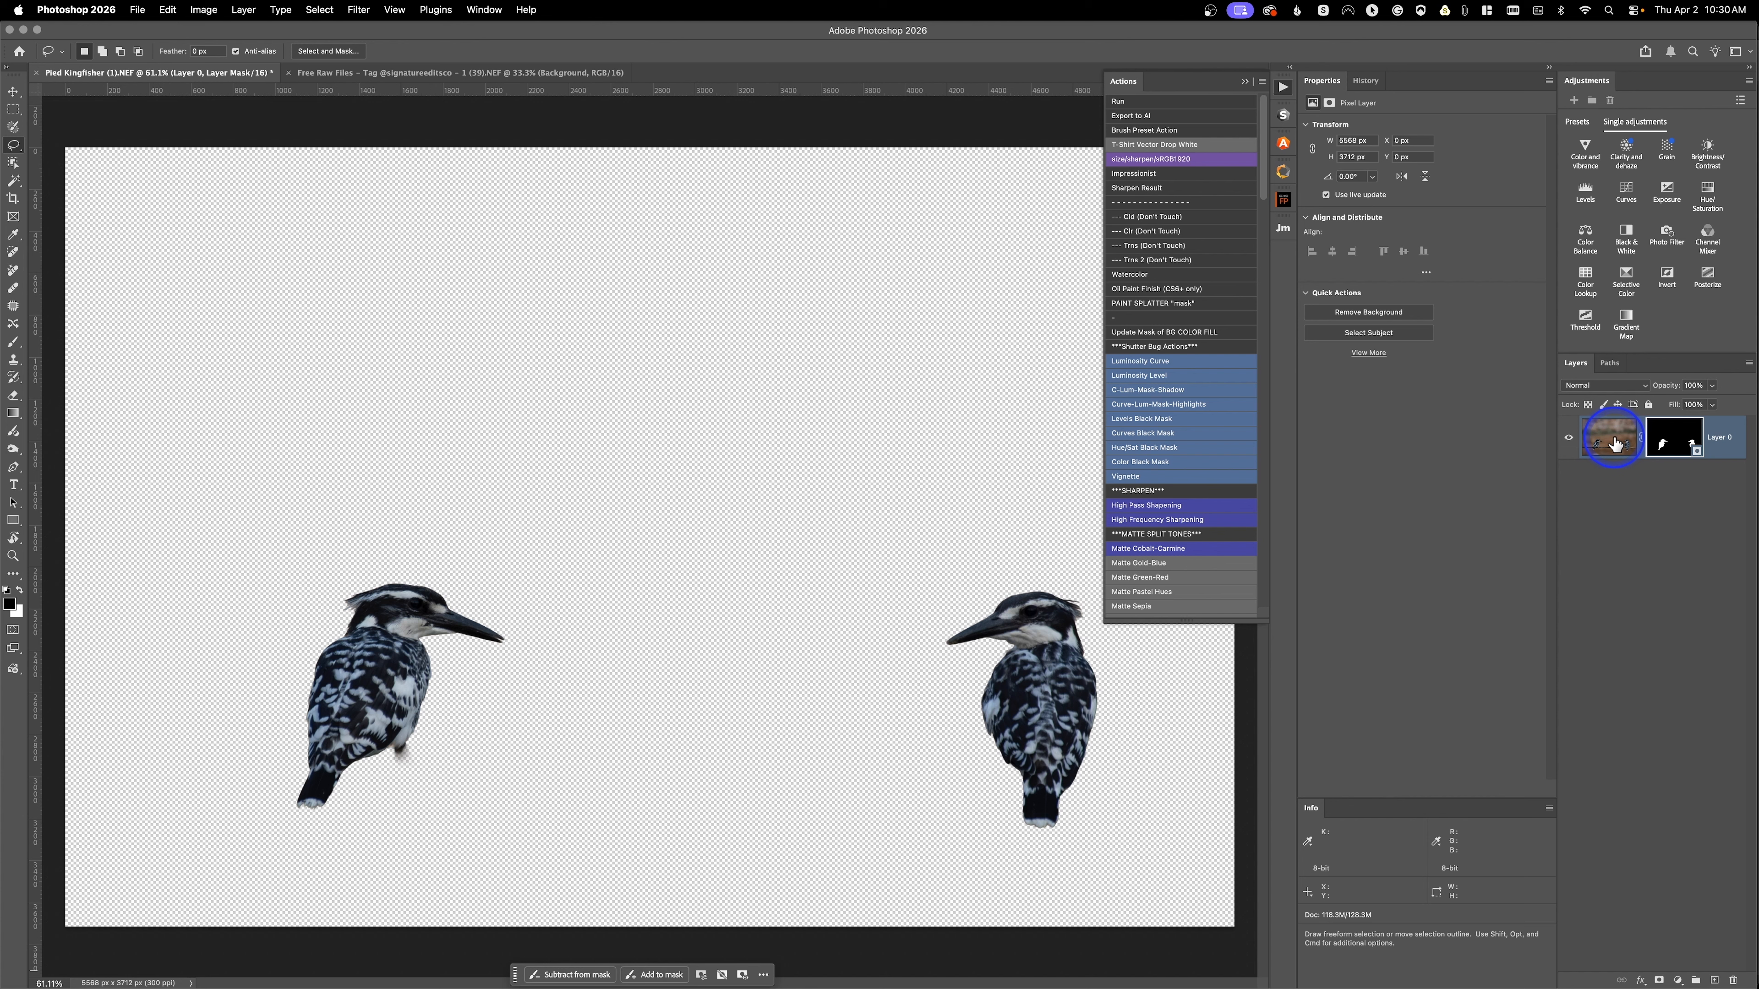
Step: Close the Actions panel
left_click(1304, 98)
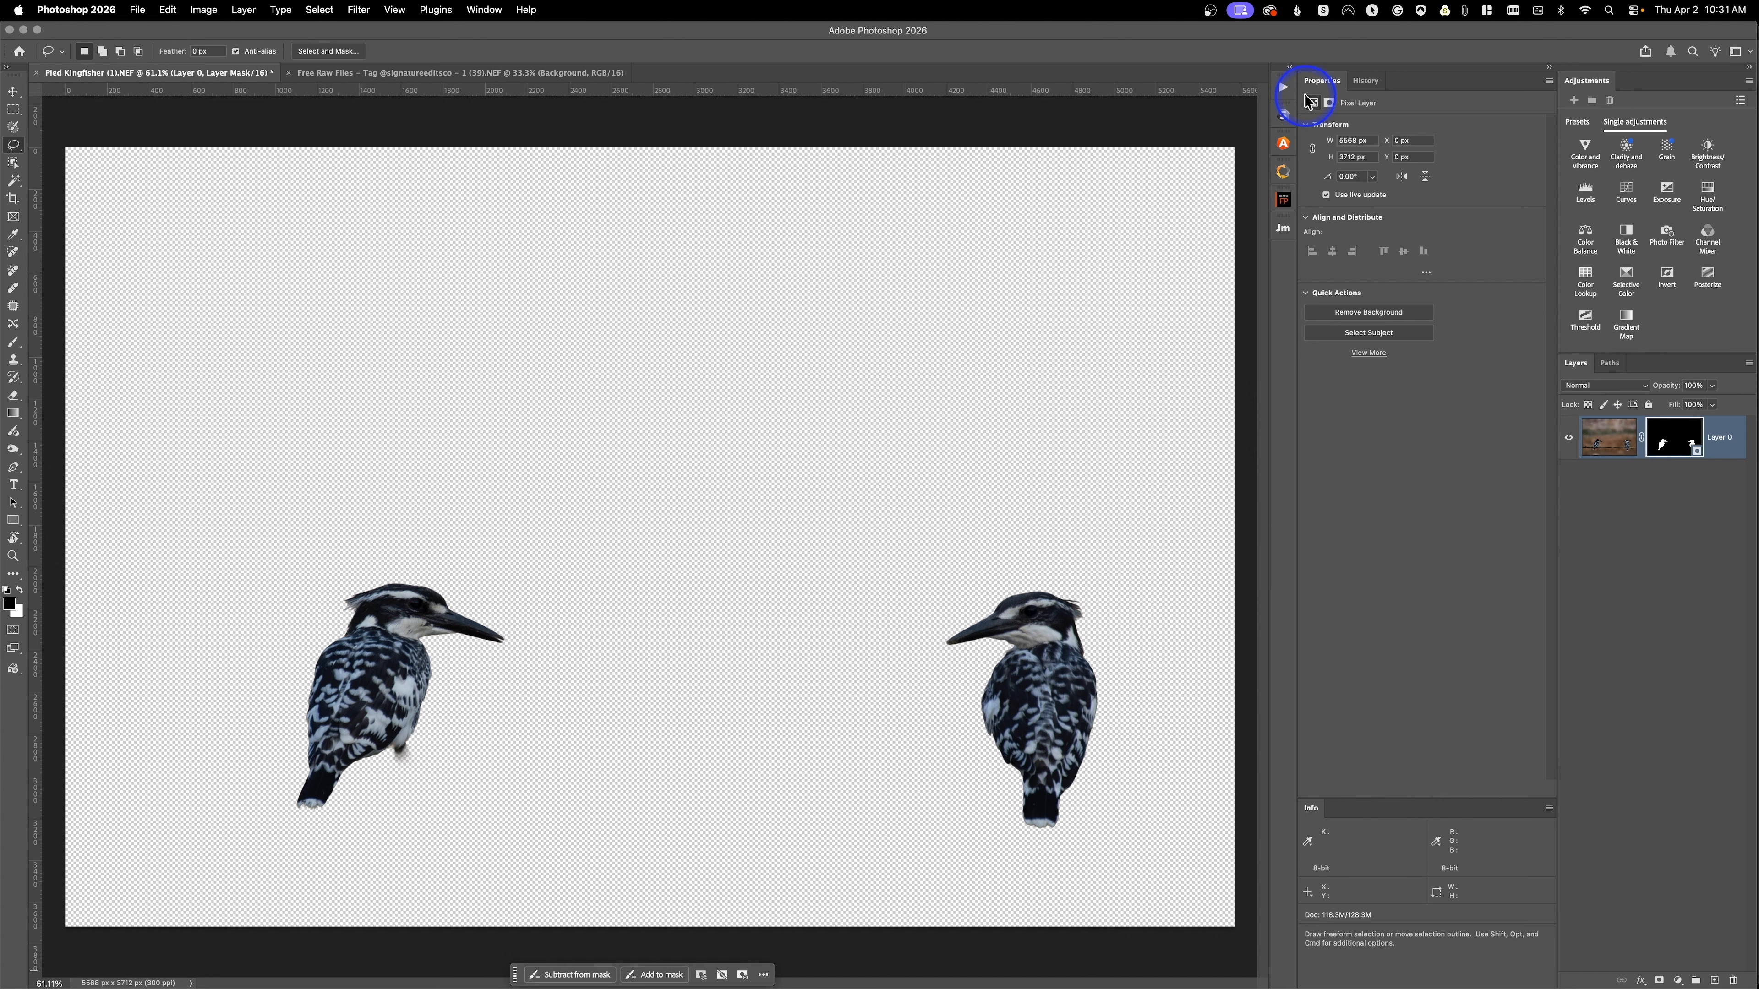